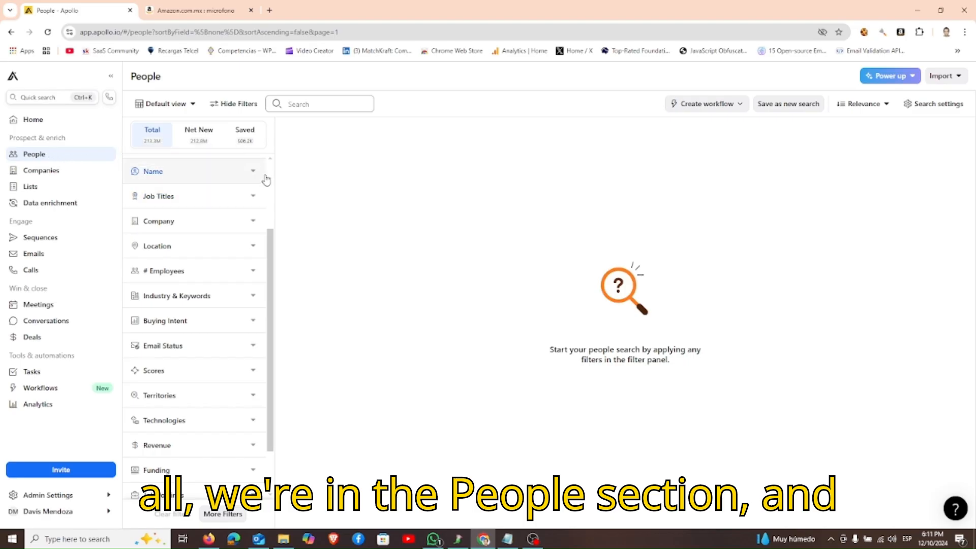
Filter the people search by name, entering the person's first name.
drag(270, 250, 282, 207)
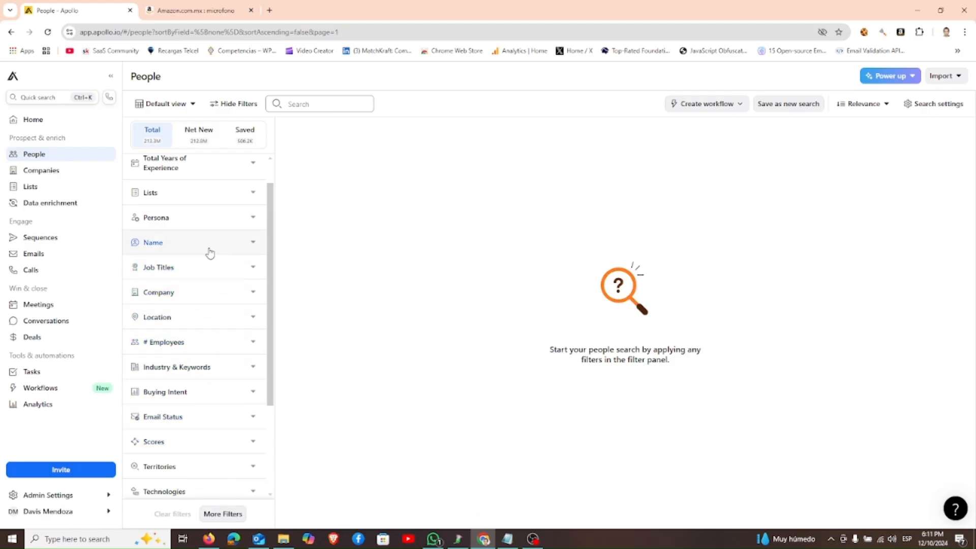
click(154, 243)
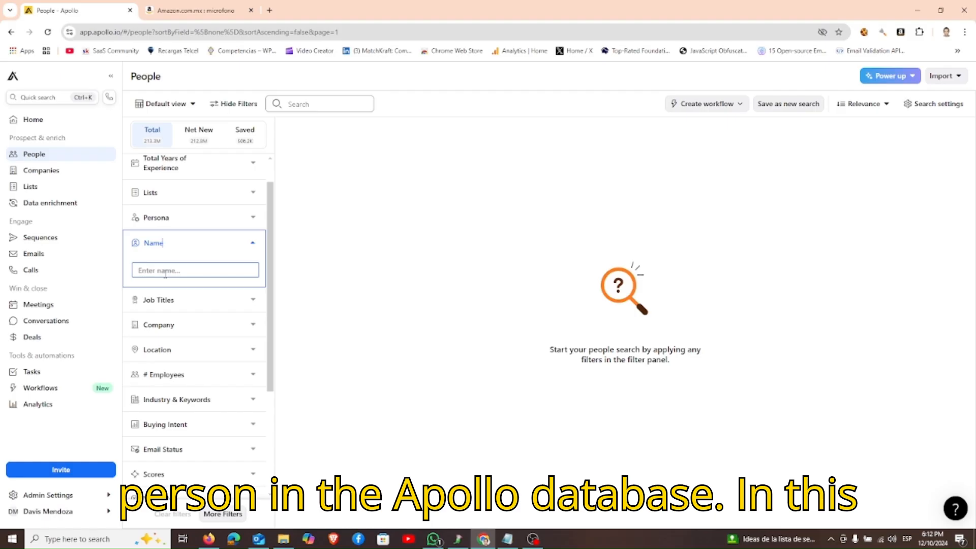
click(165, 273)
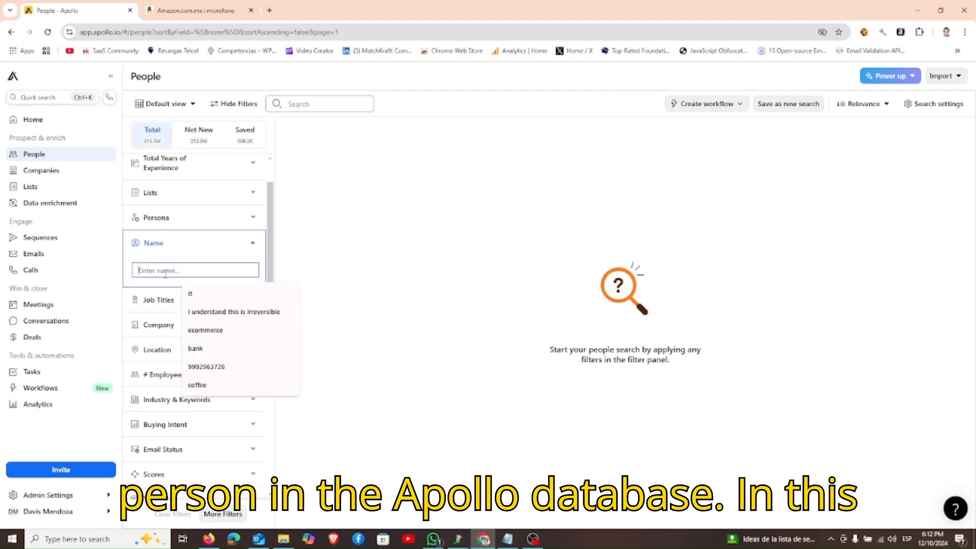
text(rene)
key(Return)
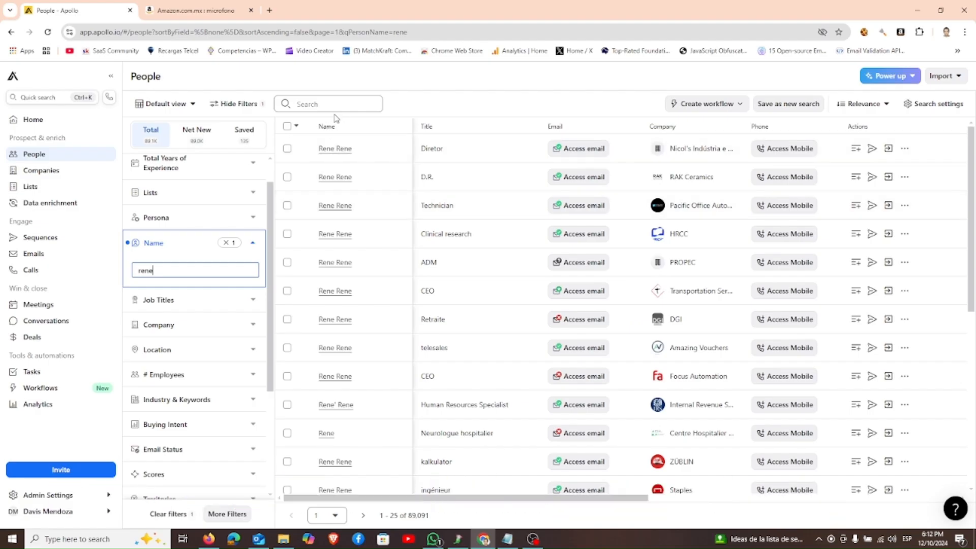
Restrict the Job Titles filter to the Director management level and collapse the filter.
click(218, 307)
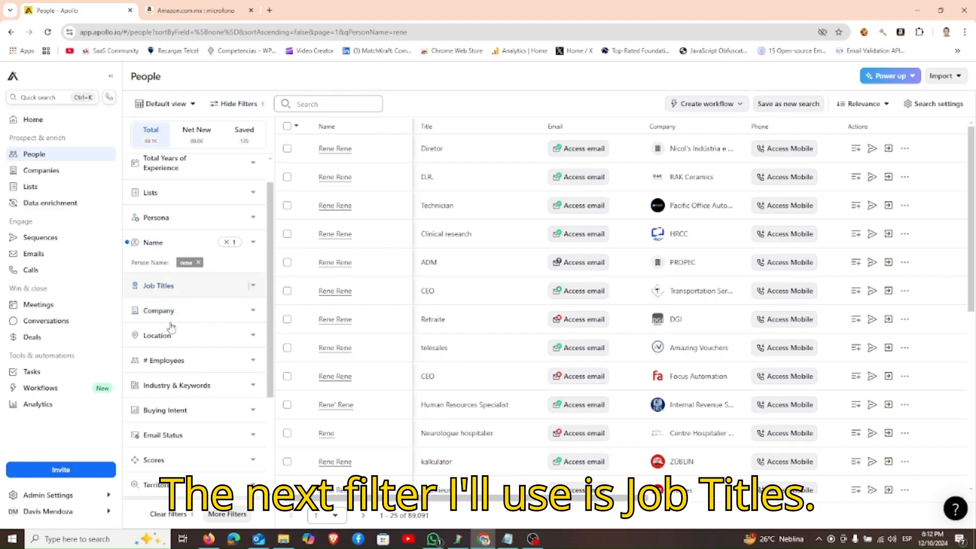
click(158, 286)
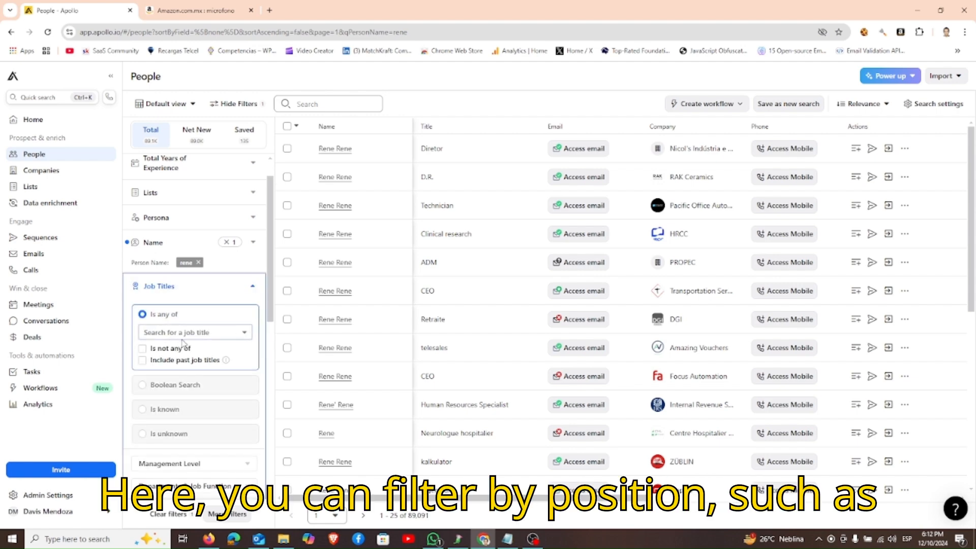
click(193, 333)
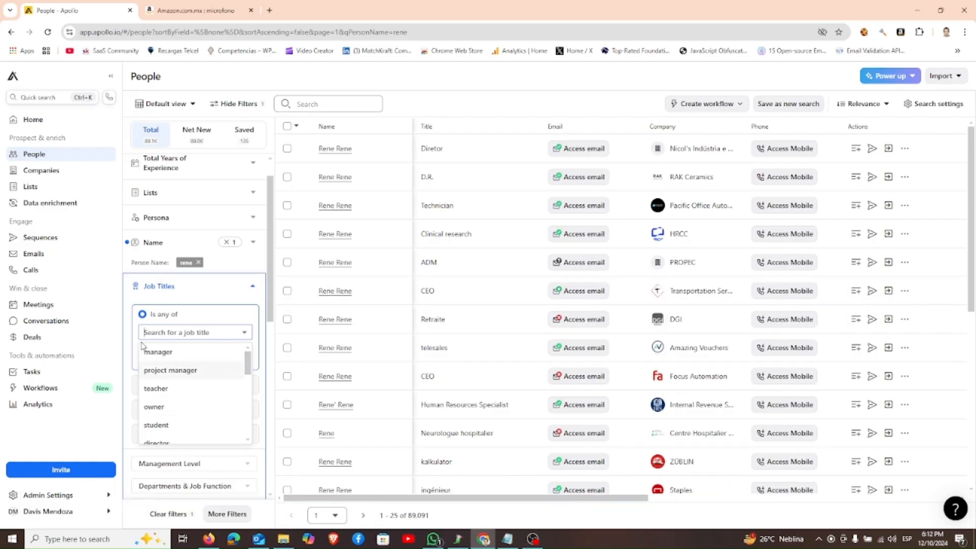
click(265, 326)
drag(270, 321, 270, 330)
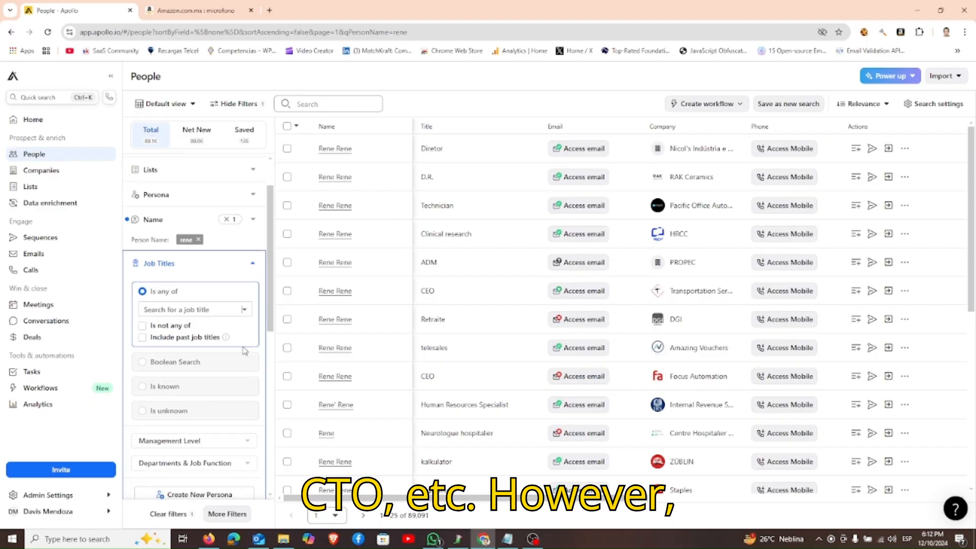
click(193, 441)
scroll(196, 430, down, 3)
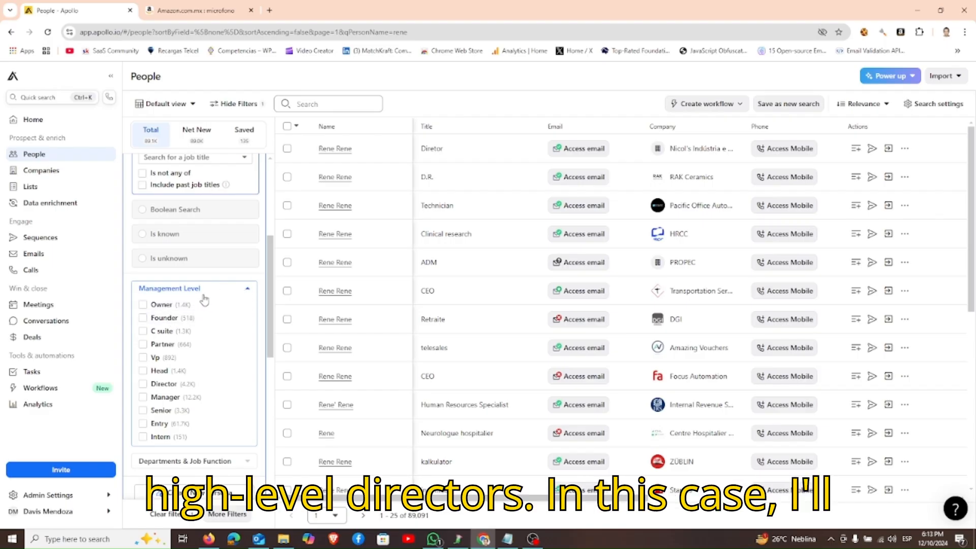
click(142, 385)
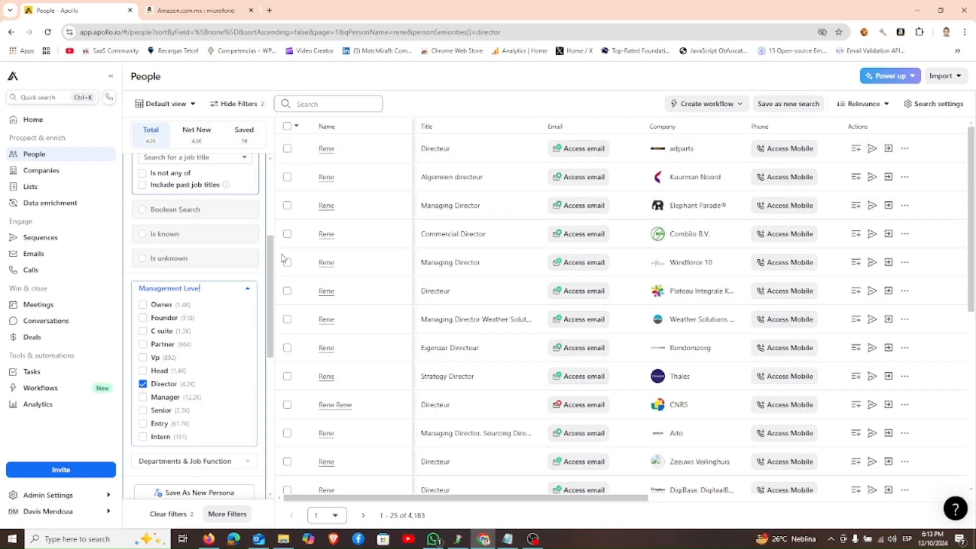
scroll(254, 295, up, 1)
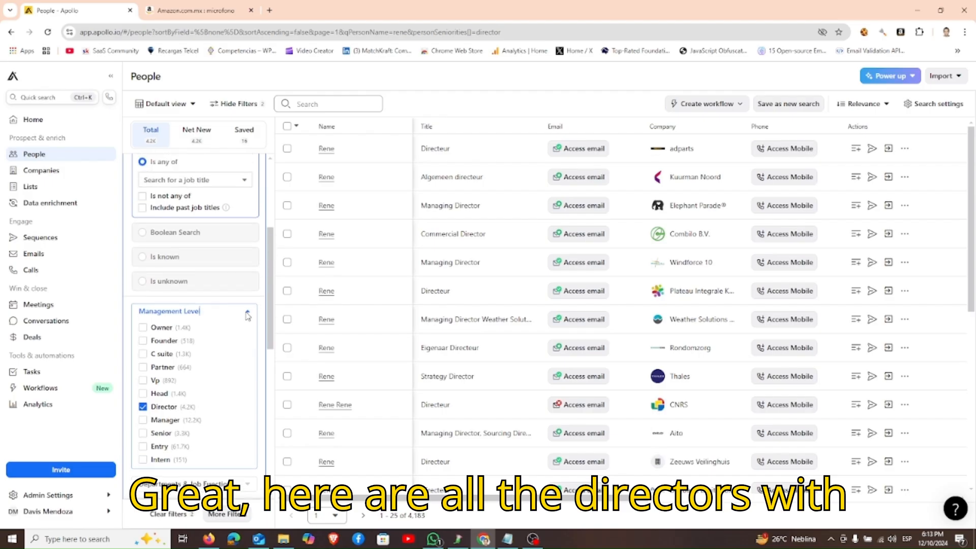
click(247, 316)
scroll(268, 300, down, 2)
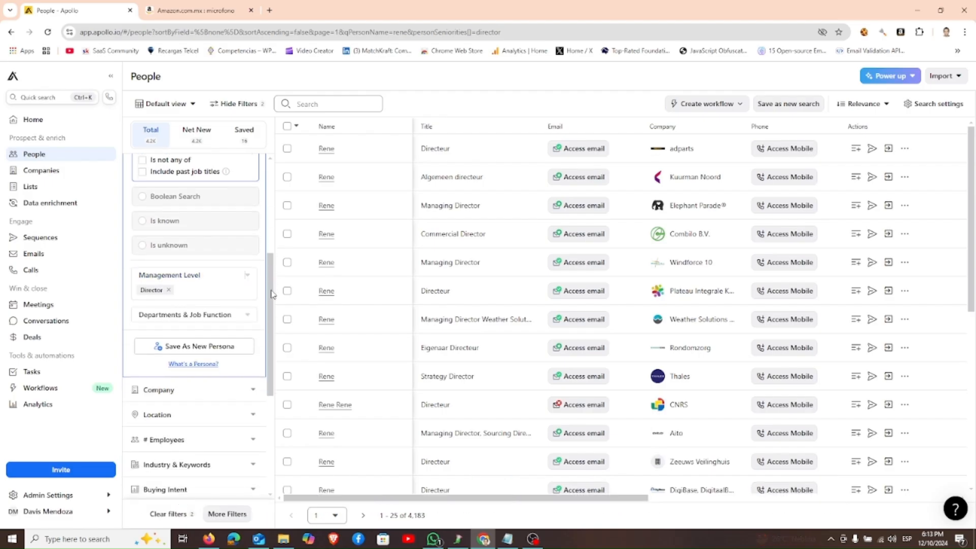
scroll(268, 299, up, 3)
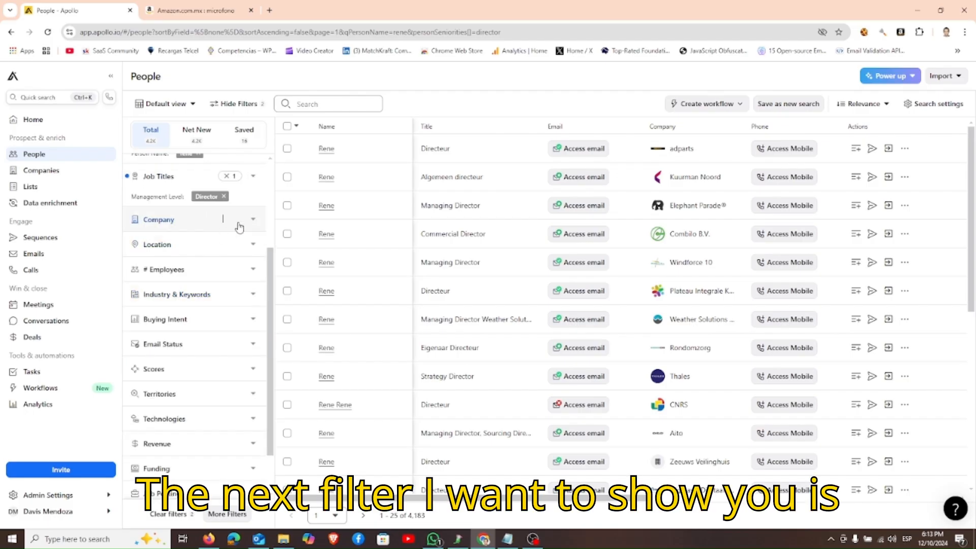
Try filtering the people by the company Amazon, and clear that company selection again.
click(180, 219)
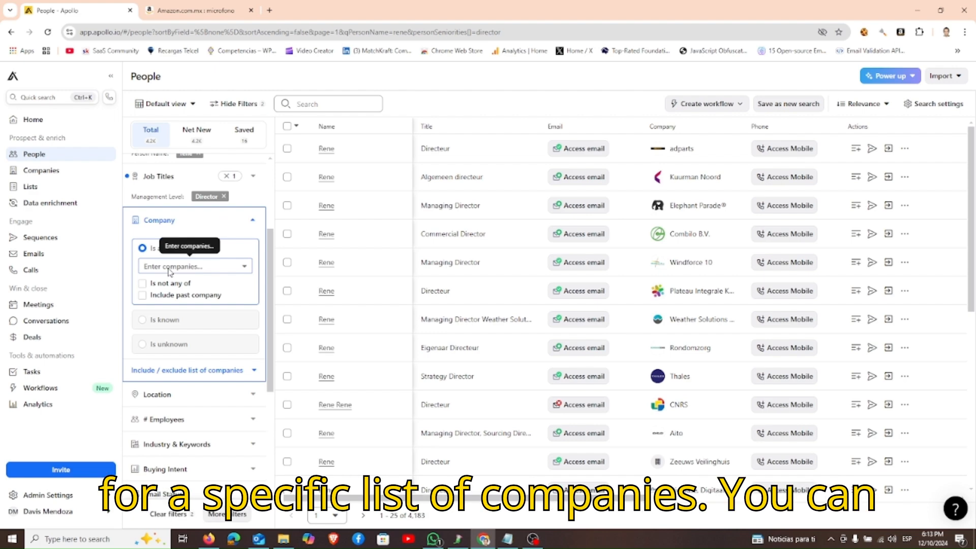
click(170, 268)
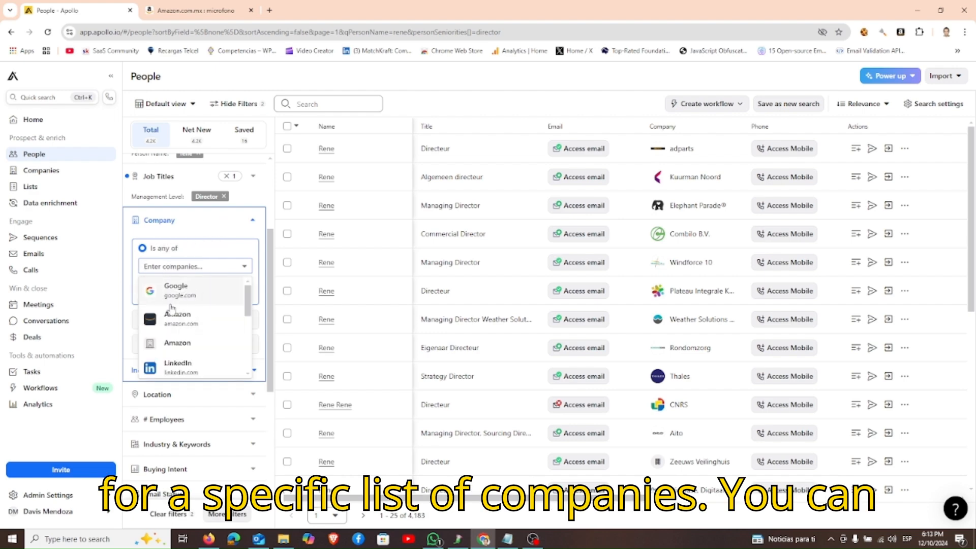
click(186, 325)
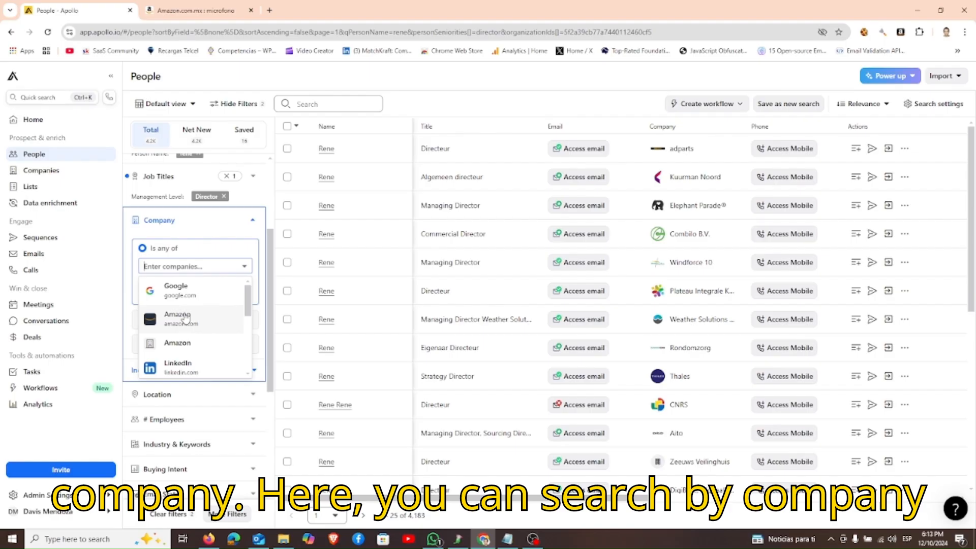
click(186, 319)
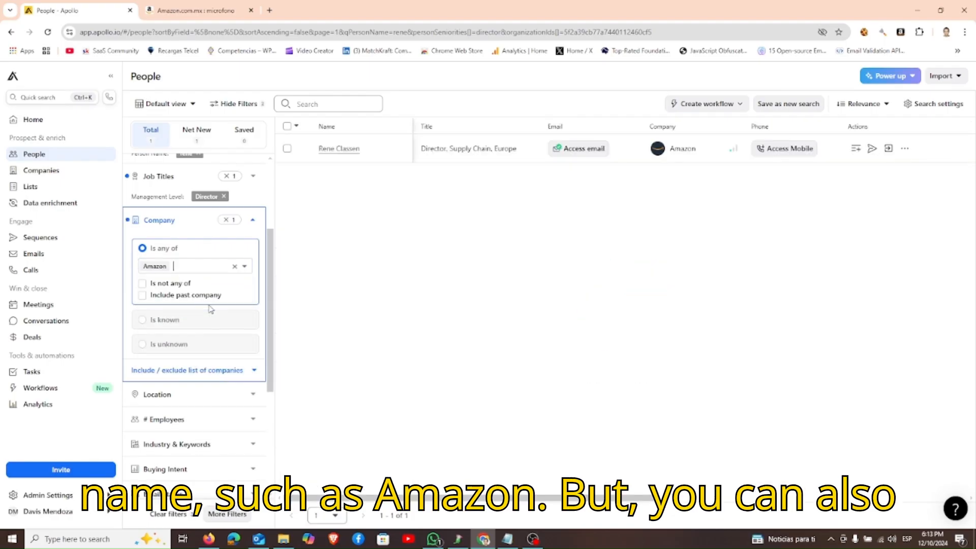
click(235, 266)
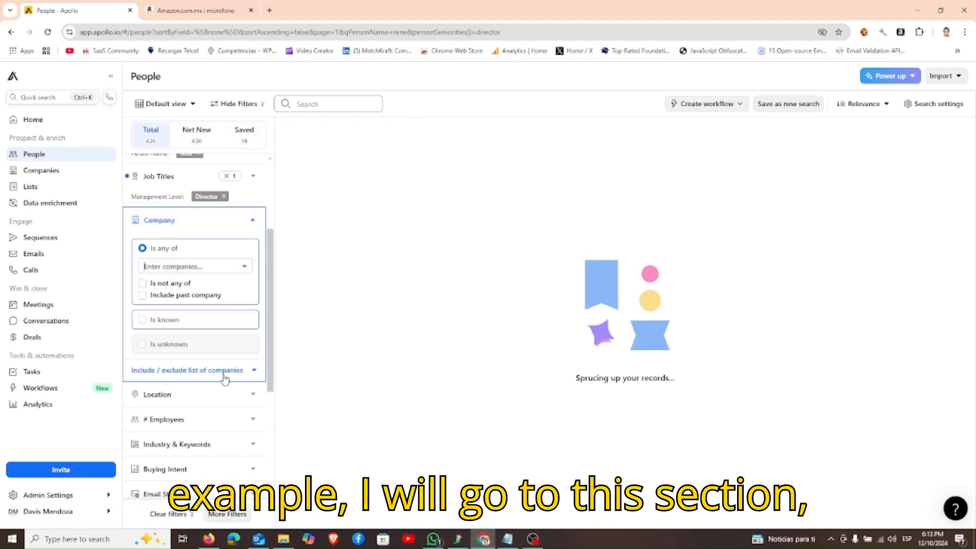
Examine the options for including or excluding a list of companies, and collapse the Company filter.
click(254, 371)
scroll(168, 310, down, 2)
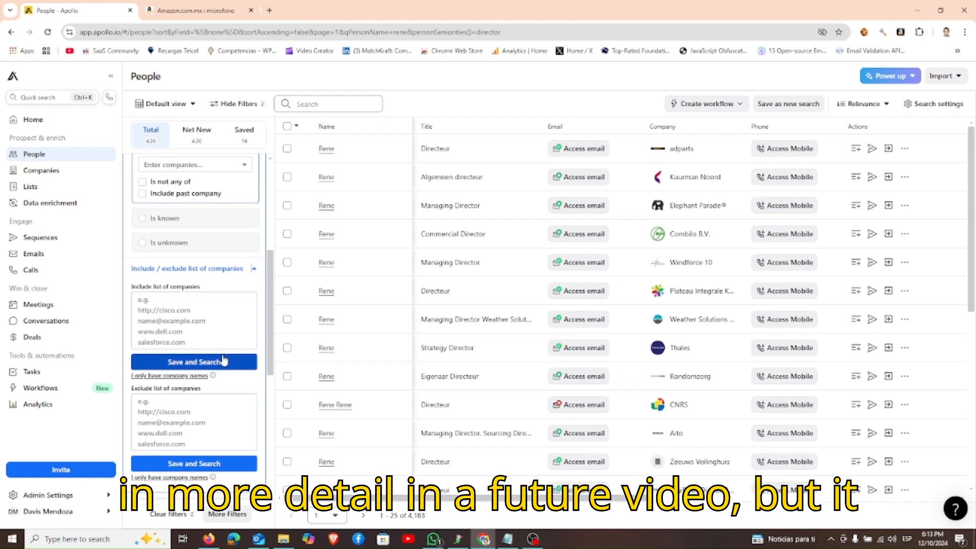
scroll(227, 351, down, 3)
scroll(239, 305, up, 5)
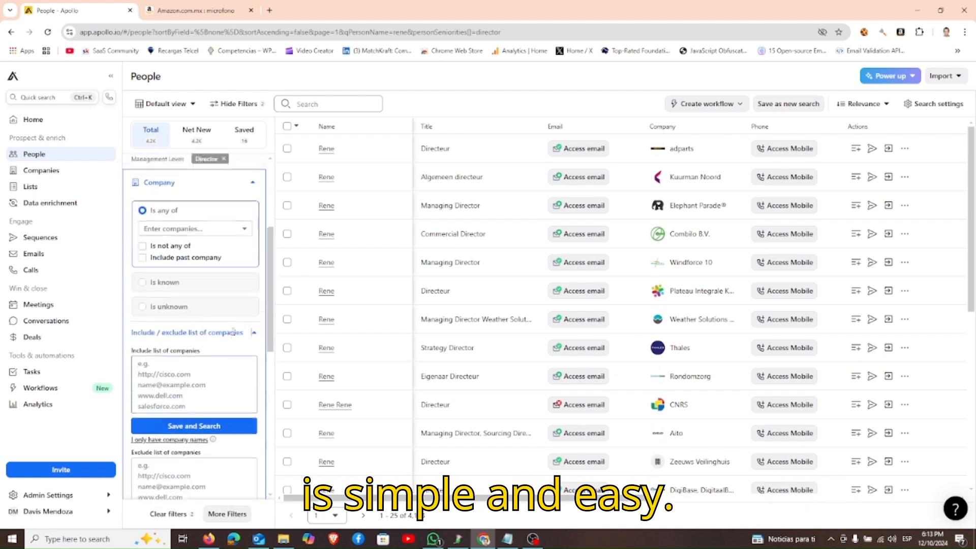
click(256, 270)
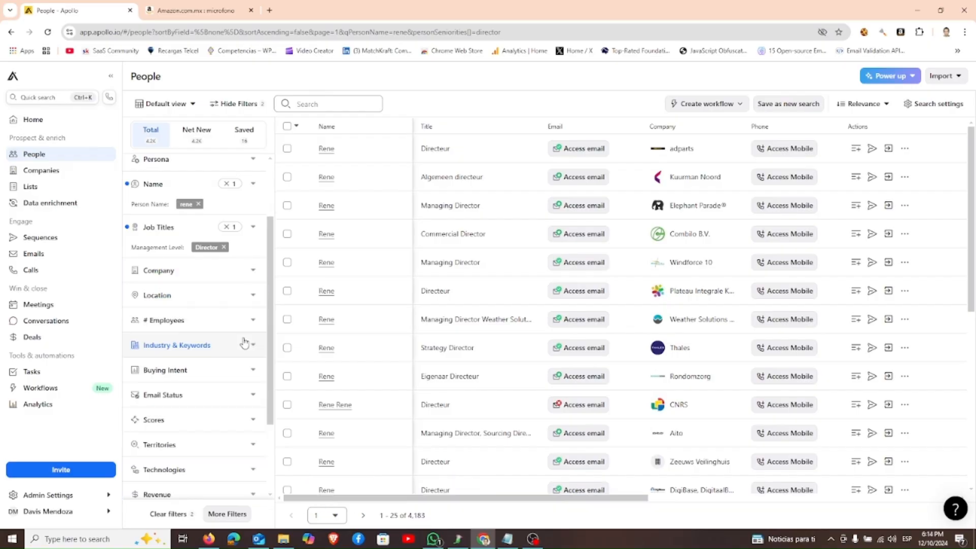
Limit the contact location to United States and collapse the Location filter.
click(253, 298)
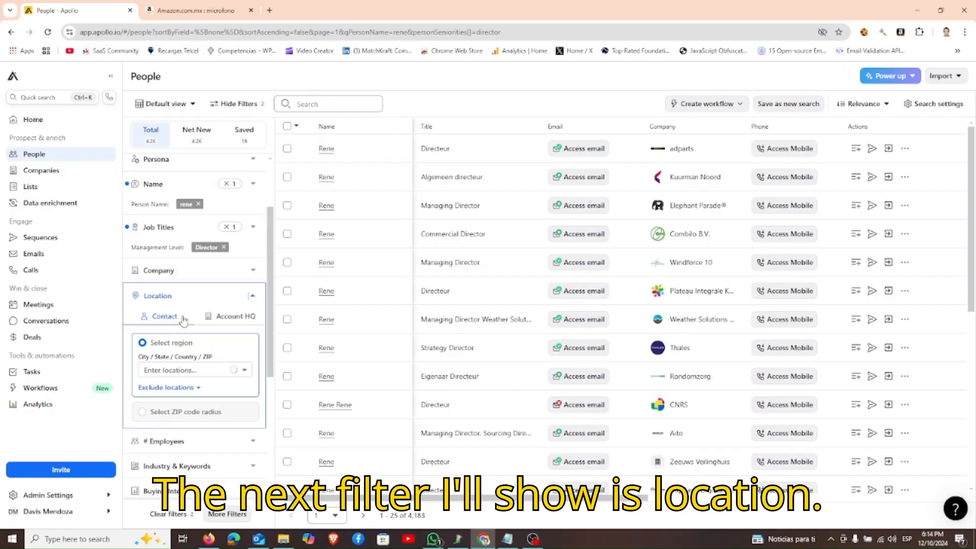
click(208, 370)
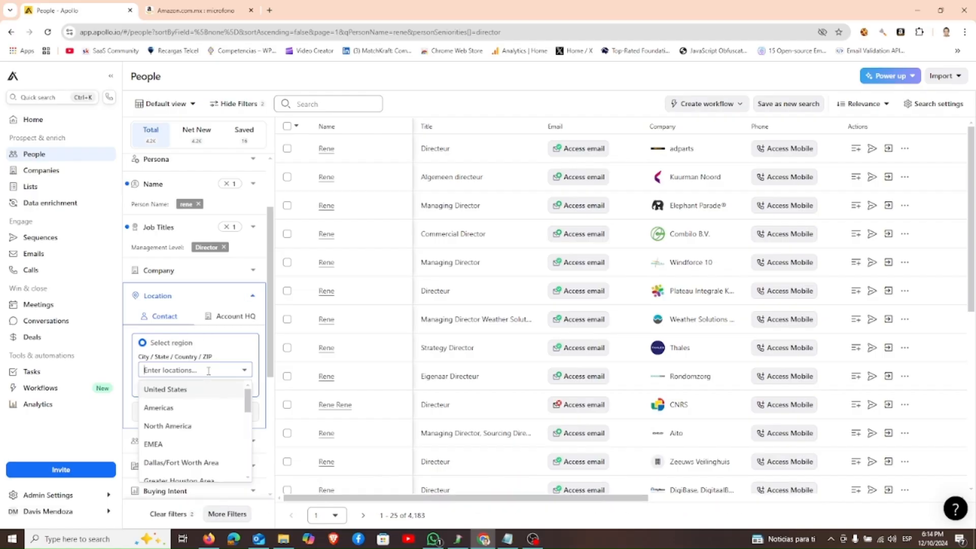
click(184, 391)
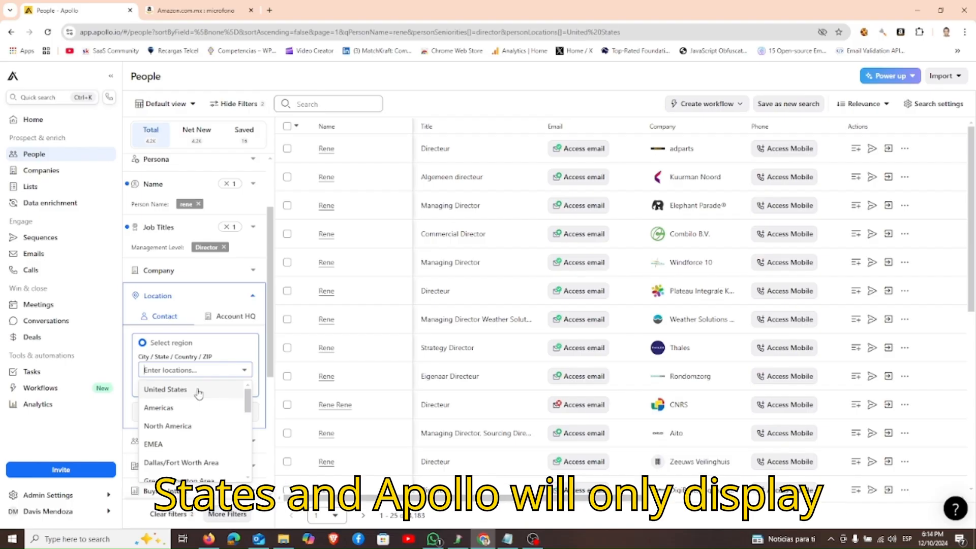
click(198, 392)
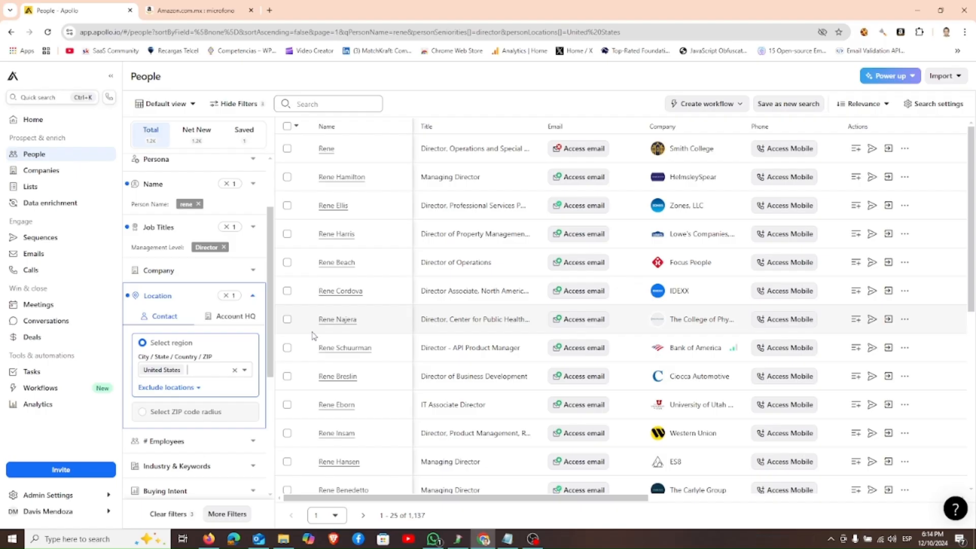
click(252, 298)
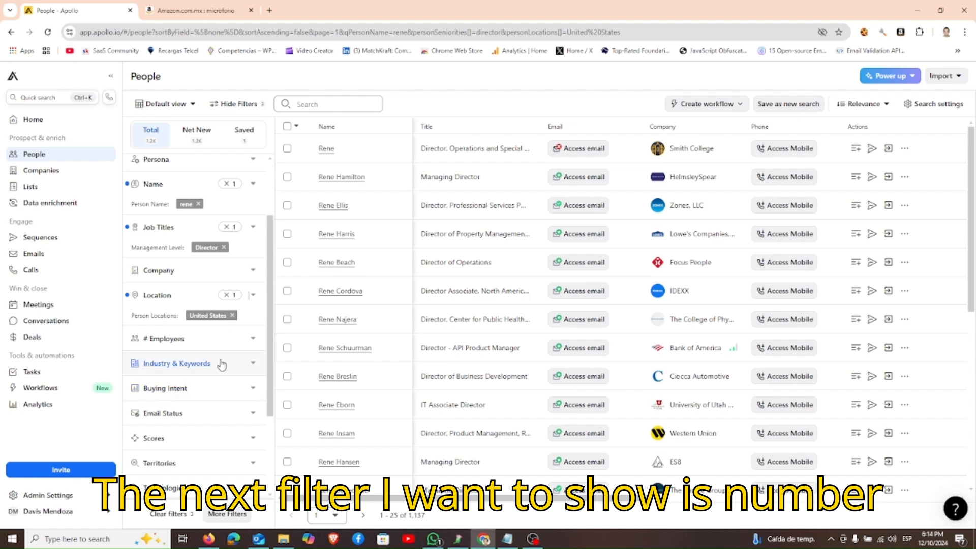
Limit the number of employees to the predefined range 1-10 and collapse that filter.
click(248, 345)
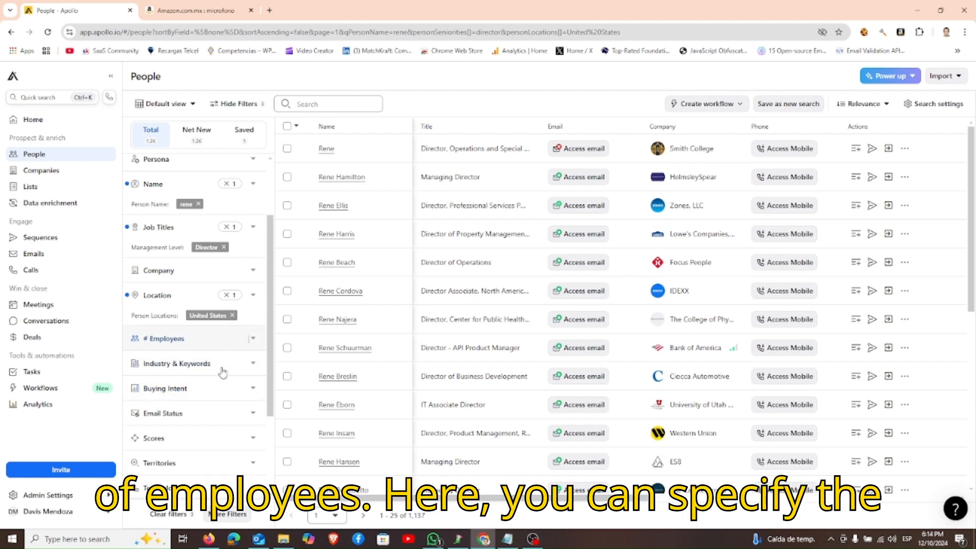
scroll(178, 386, down, 2)
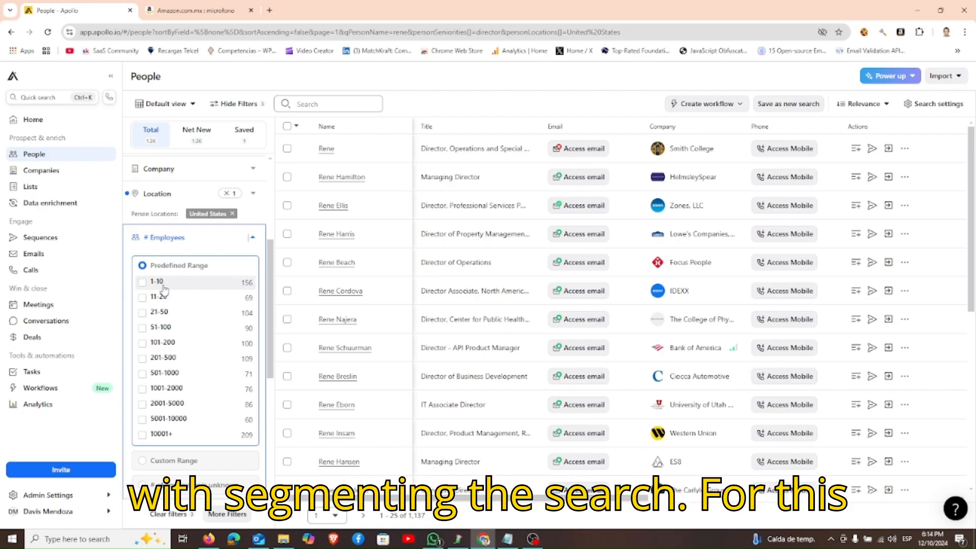
click(145, 282)
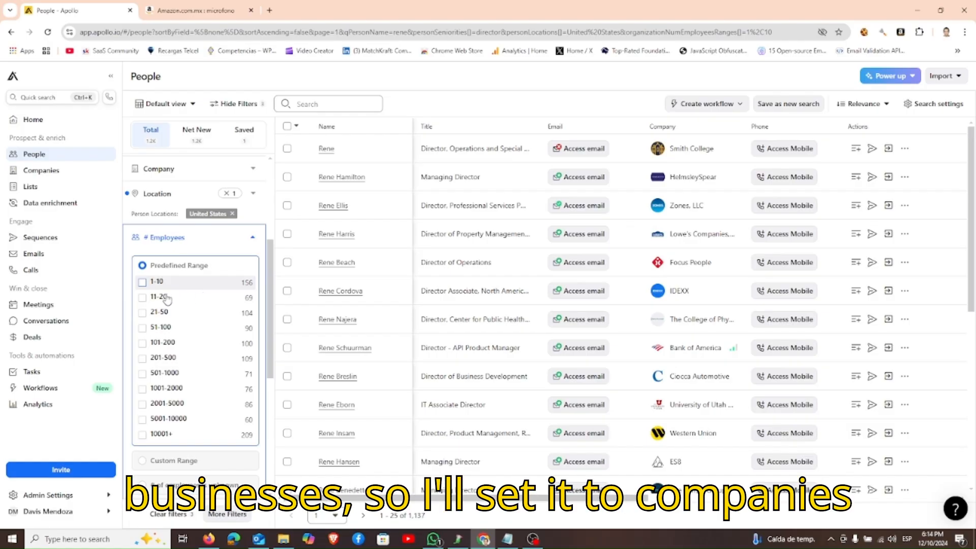
click(171, 283)
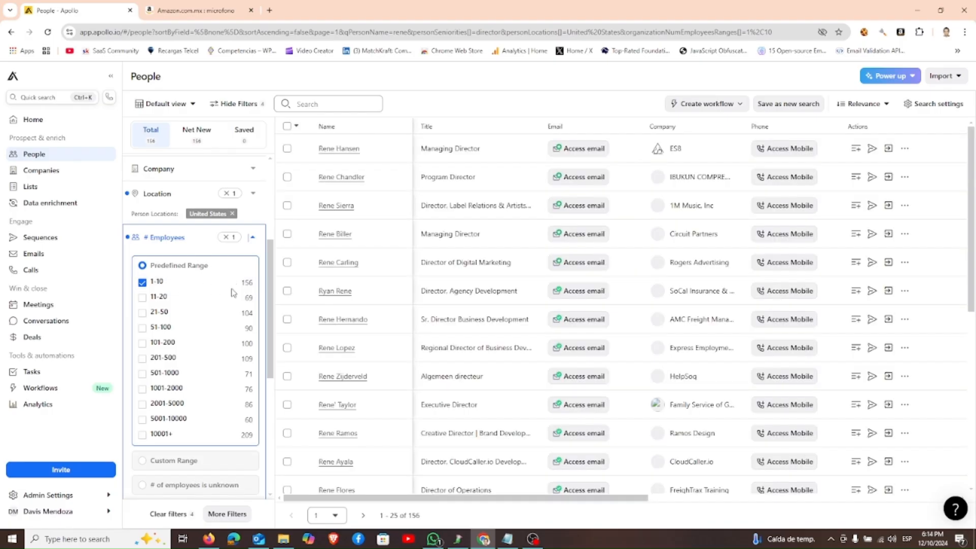
mouse_move(272, 265)
mouse_down()
mouse_move(272, 279)
mouse_move(271, 259)
mouse_up()
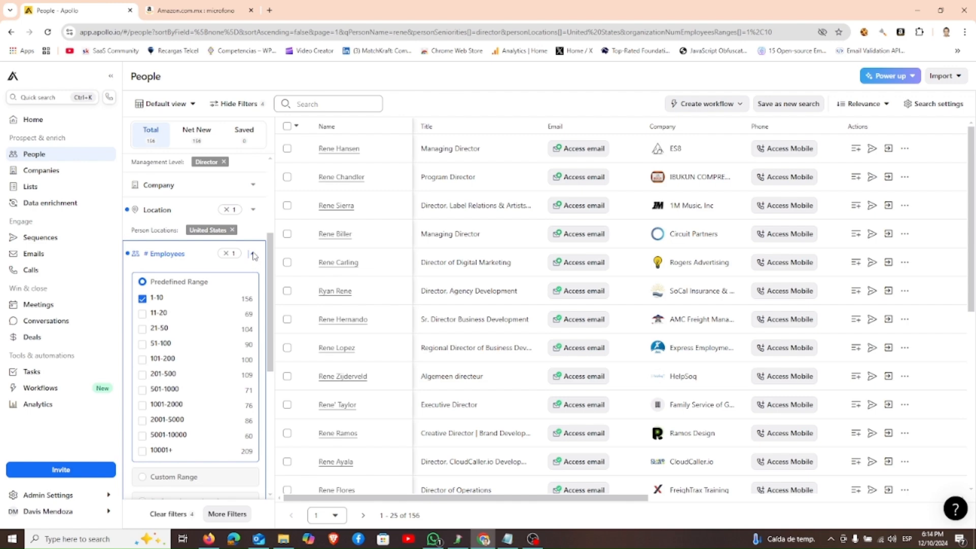
click(269, 252)
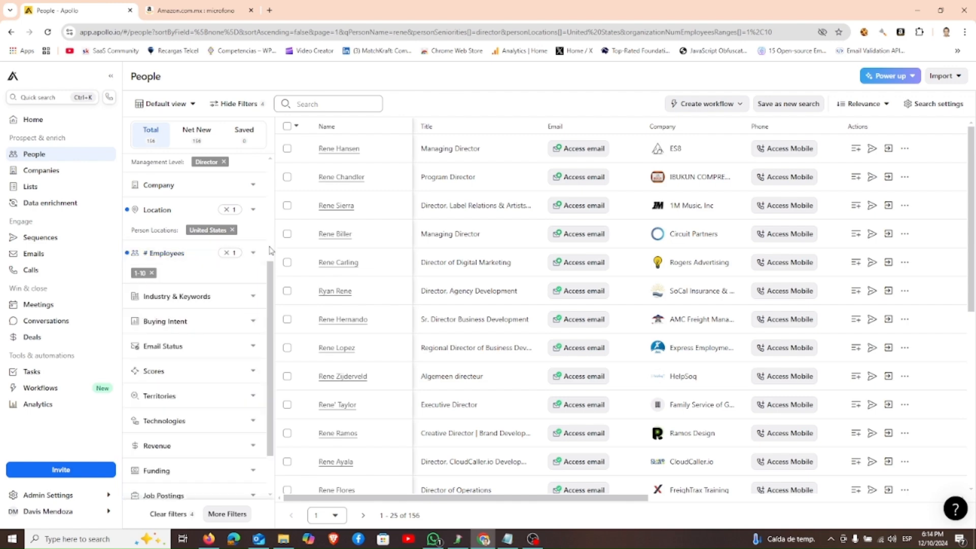
Limit the industry to computer software in the Industry & Keywords filter.
scroll(273, 290, down, 1)
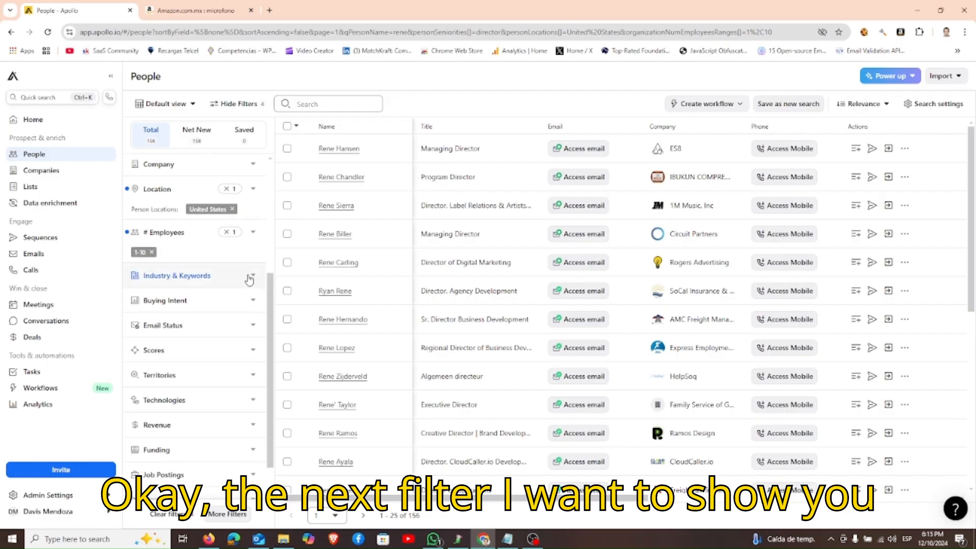
click(185, 285)
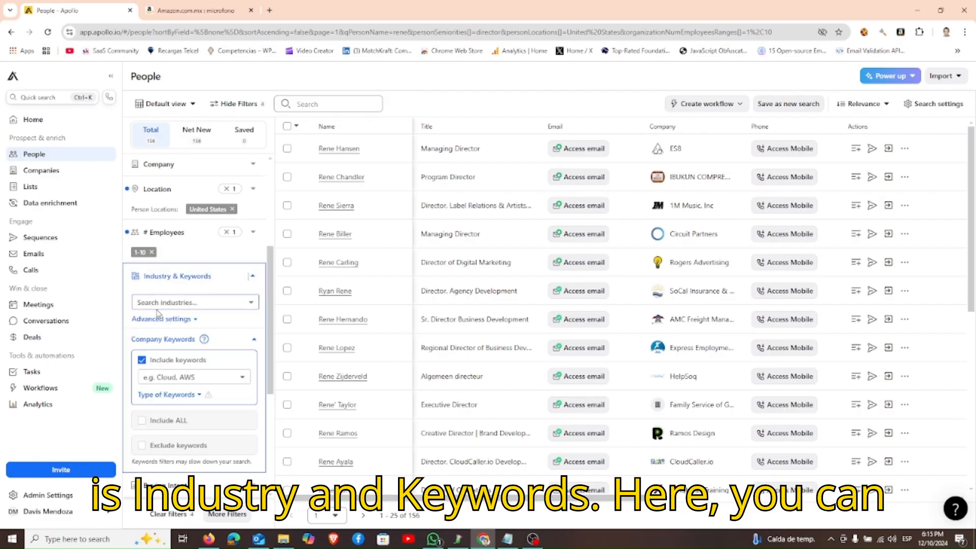
click(211, 307)
scroll(191, 363, down, 3)
scroll(188, 358, down, 4)
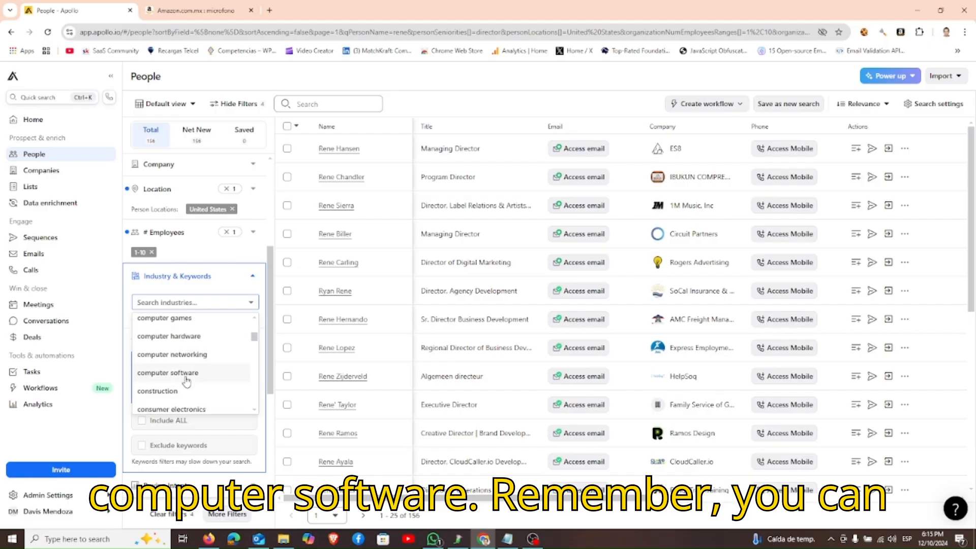
click(196, 373)
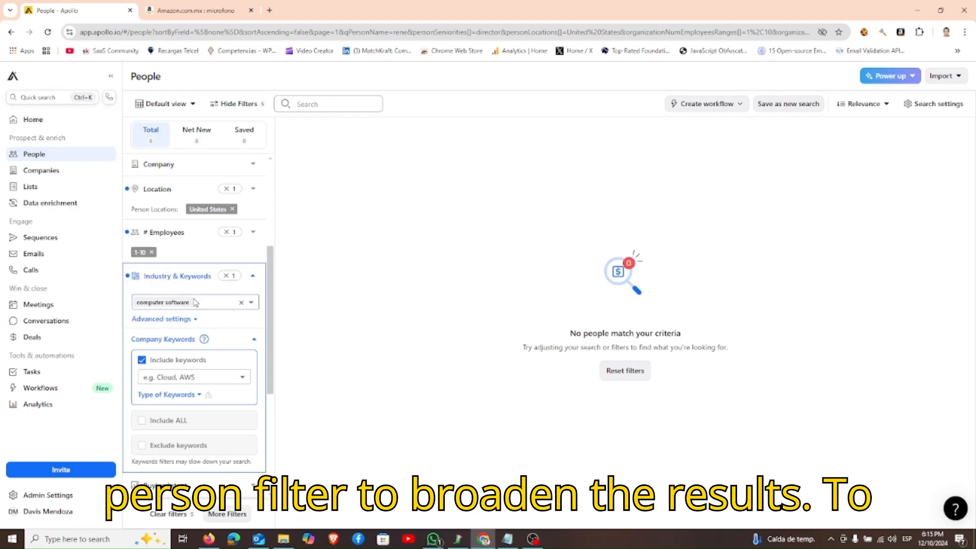
Remove the person name filter and examine the industry and keywords columns of the resulting people.
scroll(205, 363, up, 4)
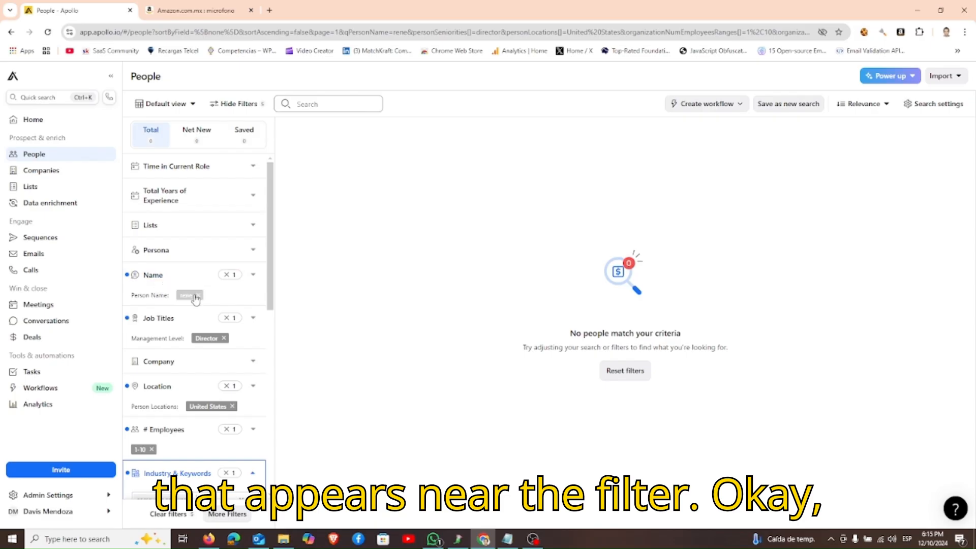
click(198, 295)
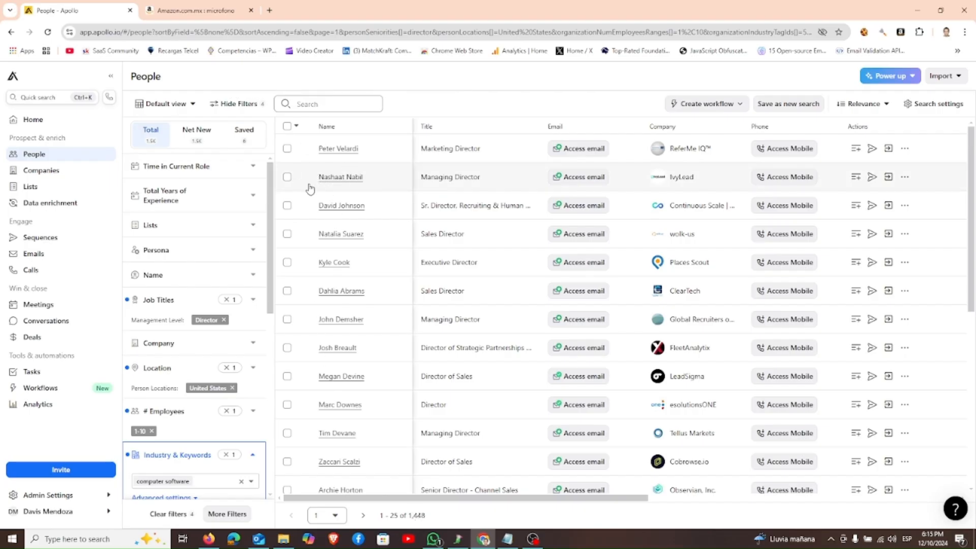
drag(269, 227, 269, 344)
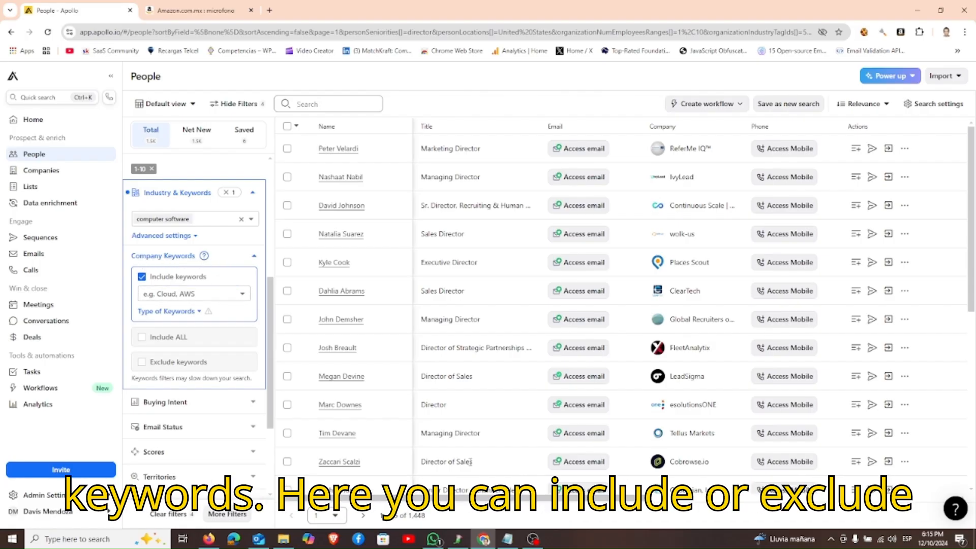
drag(548, 498, 872, 497)
click(955, 443)
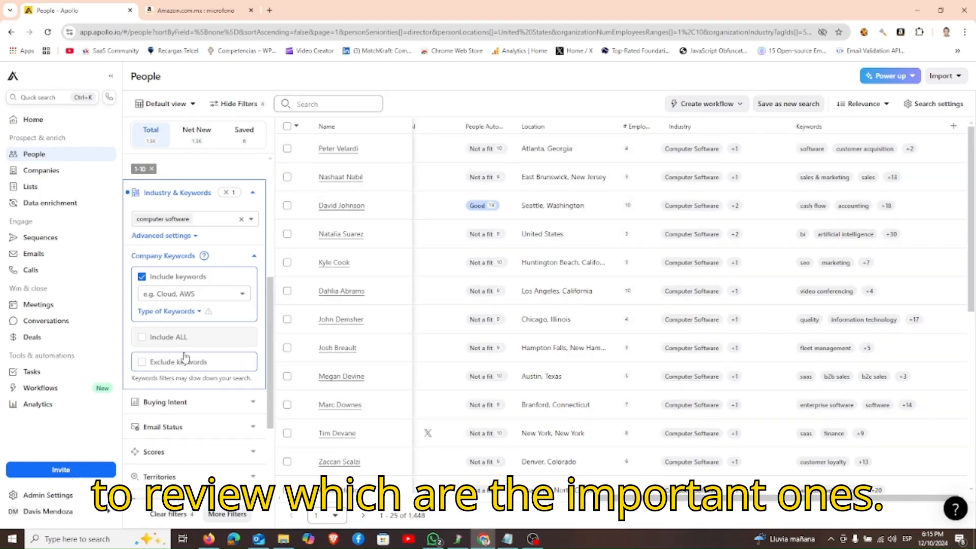
Include the company keyword saas in the search and check the keywords column of the matching people.
click(173, 297)
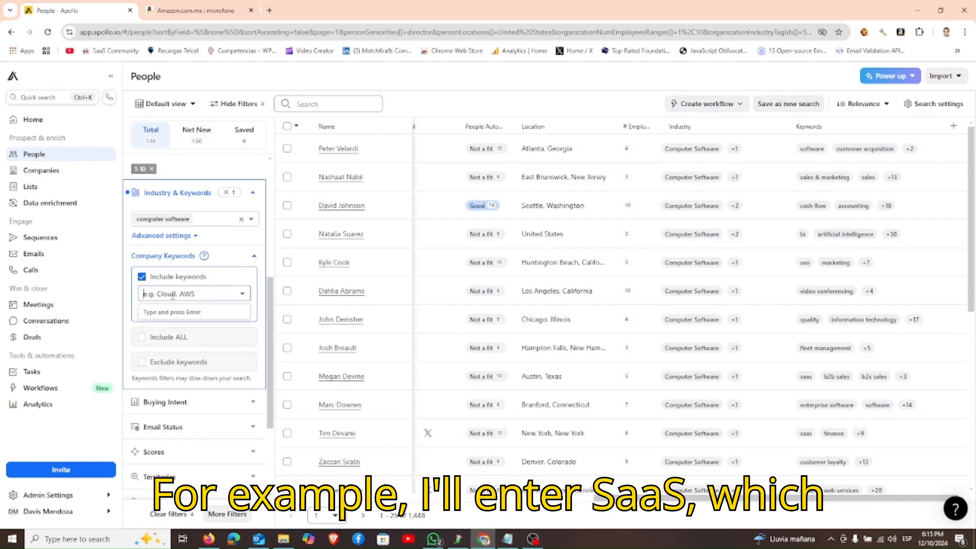
text(saas)
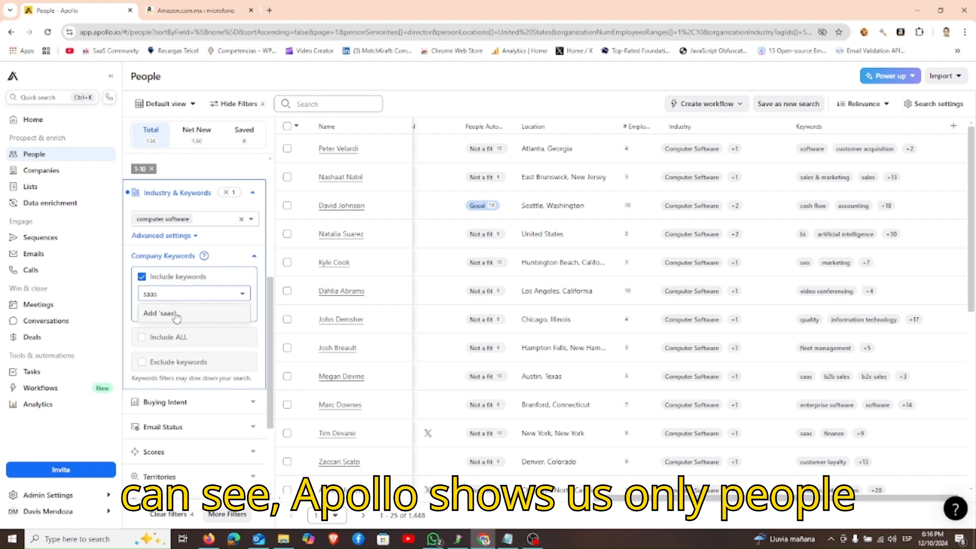
click(175, 314)
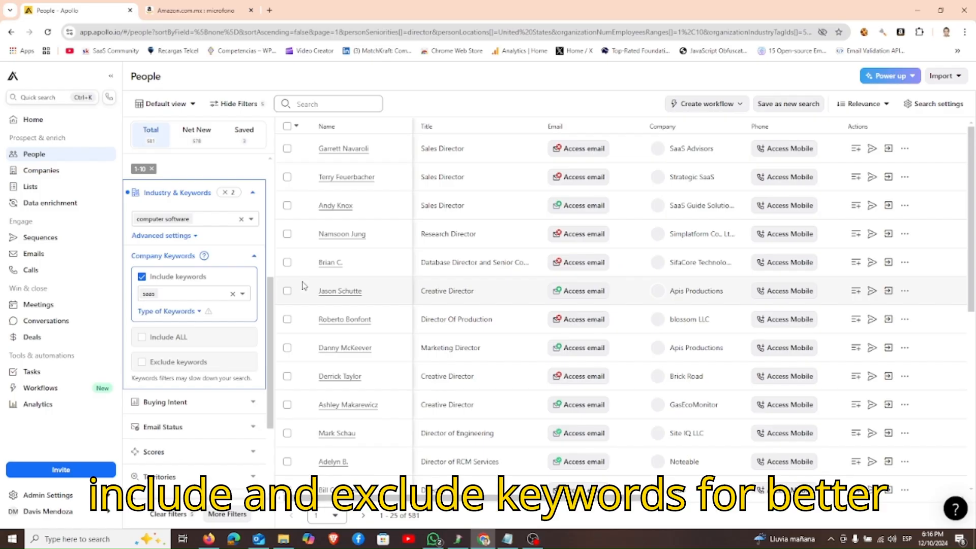
drag(631, 499, 781, 501)
click(895, 499)
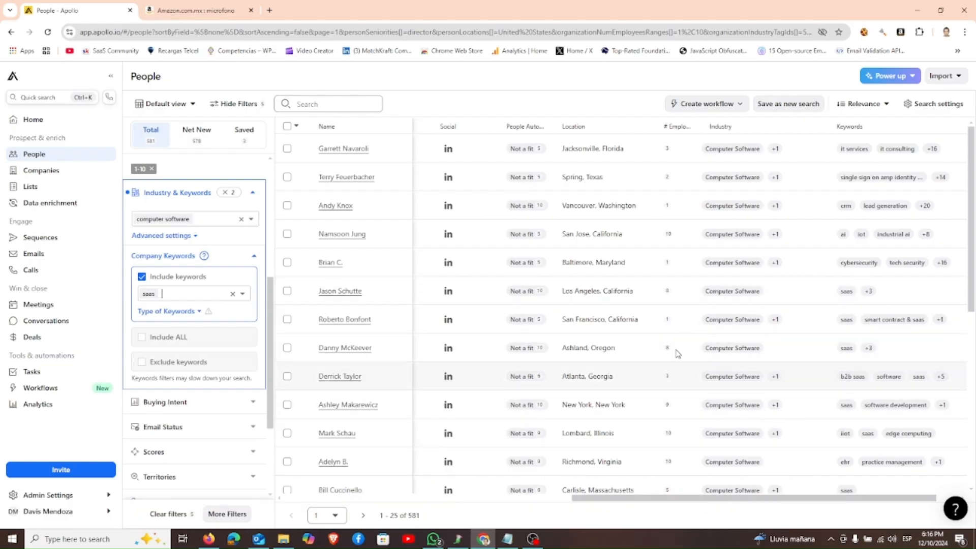
Examine the Buying Intent filter and its intent topic settings, and close the settings without changing any topics.
scroll(184, 401, down, 1)
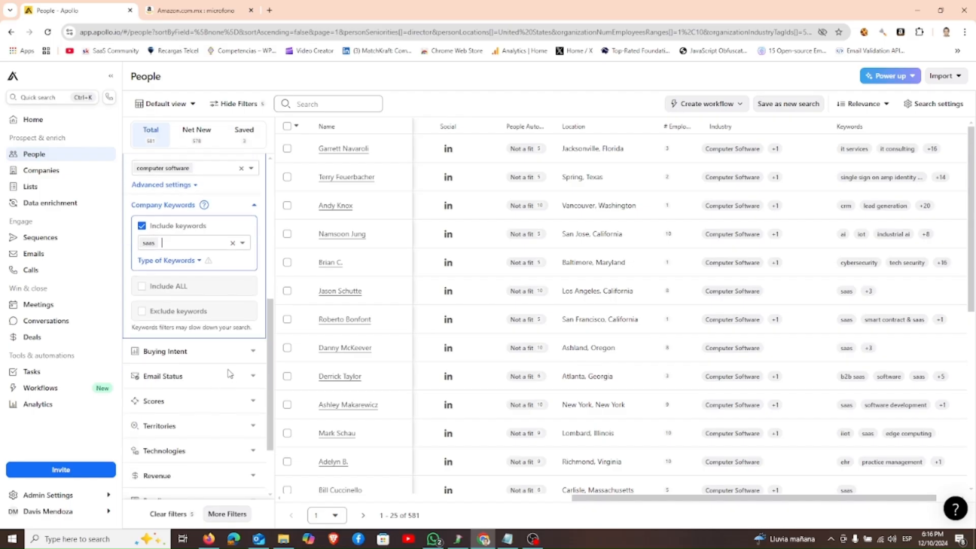
click(254, 353)
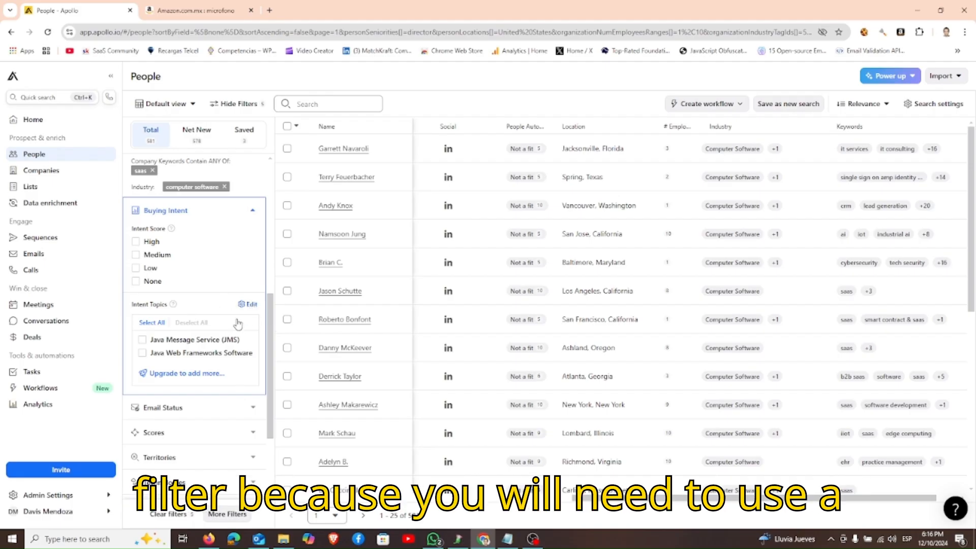
click(249, 304)
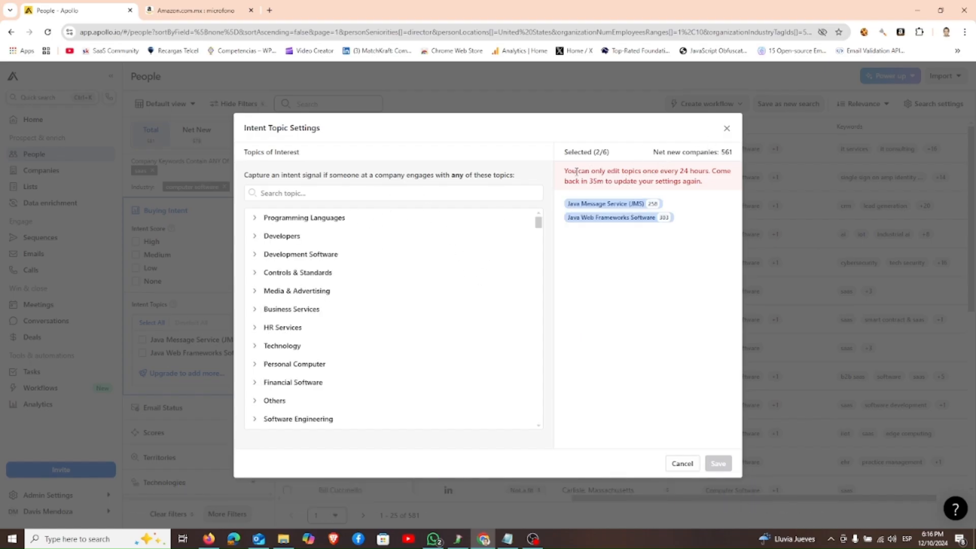
drag(566, 170, 700, 167)
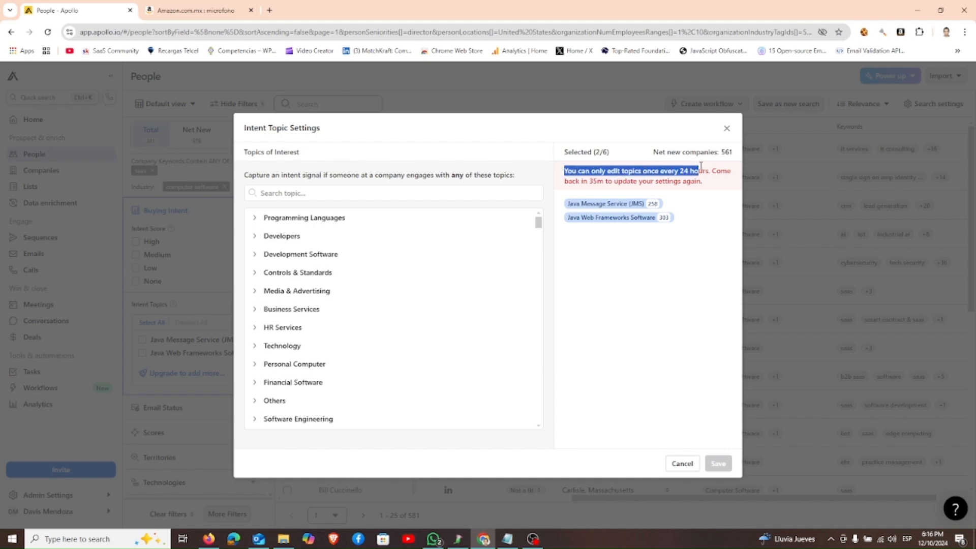
click(726, 128)
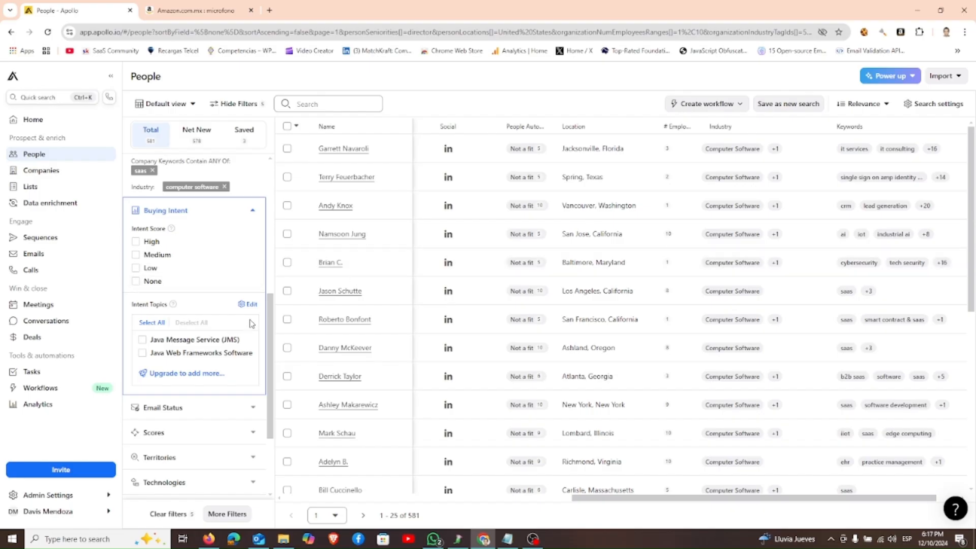
Try the email statuses Likely to engage and Verified, and limit the Email Status filter to Unavailable instead.
drag(270, 316, 271, 329)
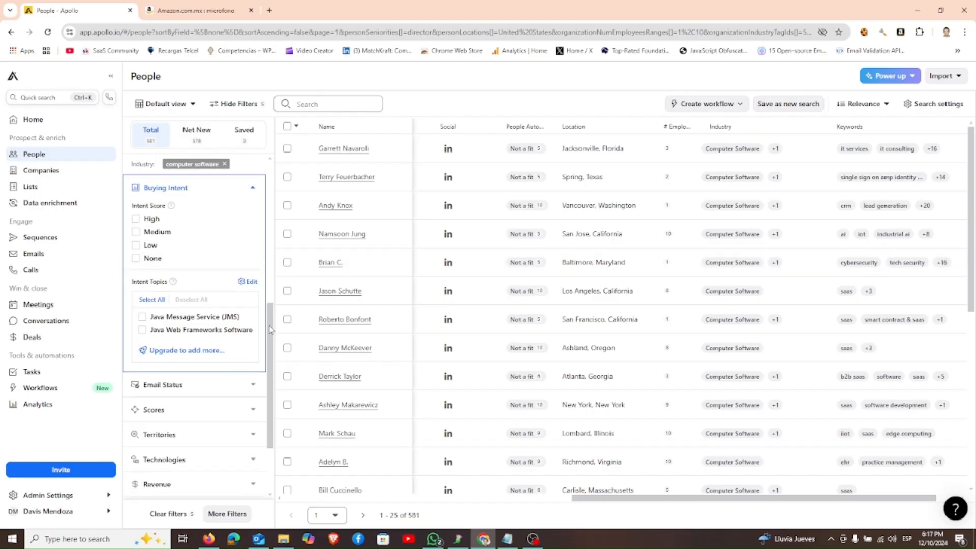
click(255, 387)
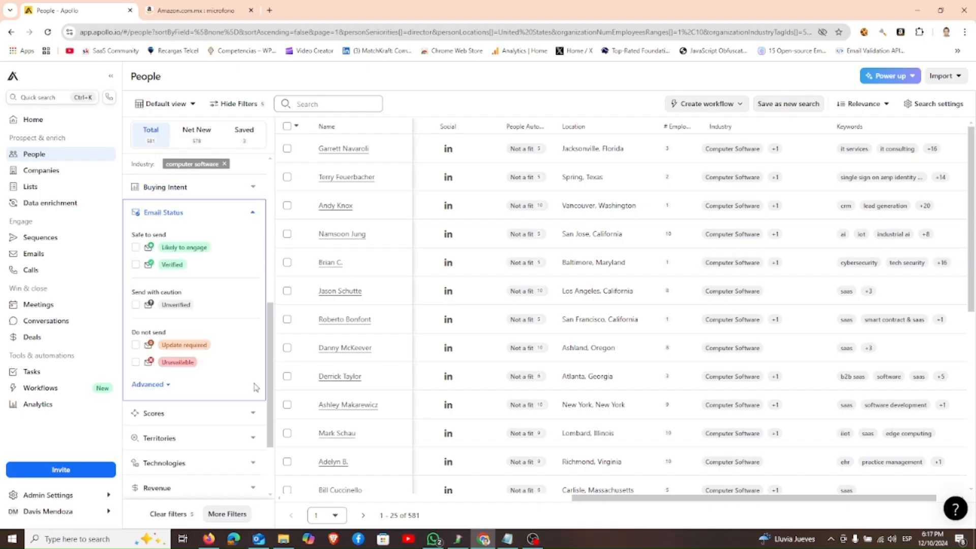
click(136, 249)
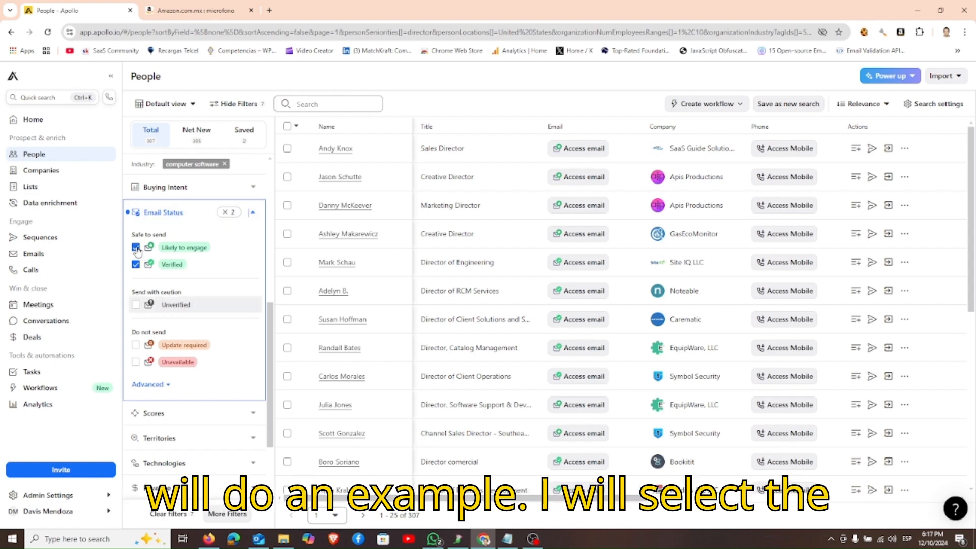
click(135, 363)
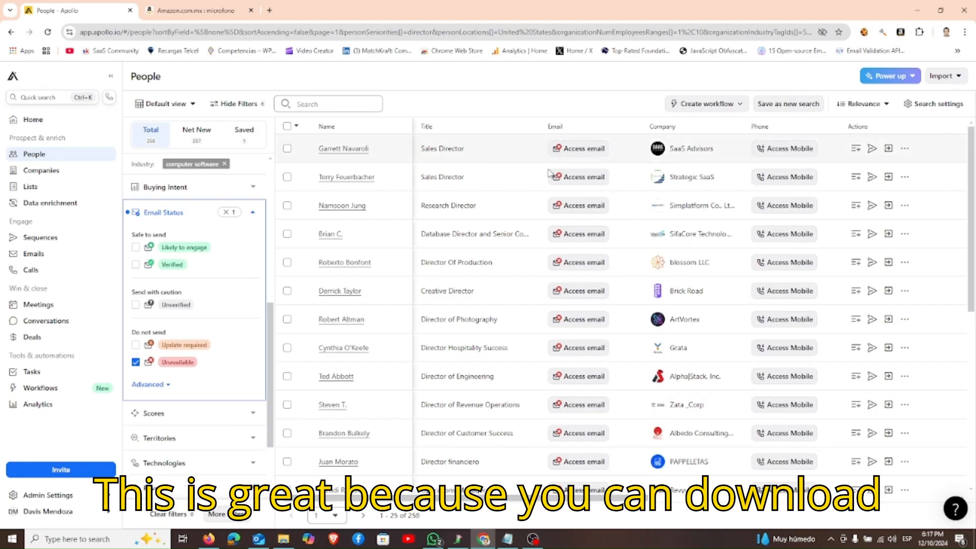
click(253, 226)
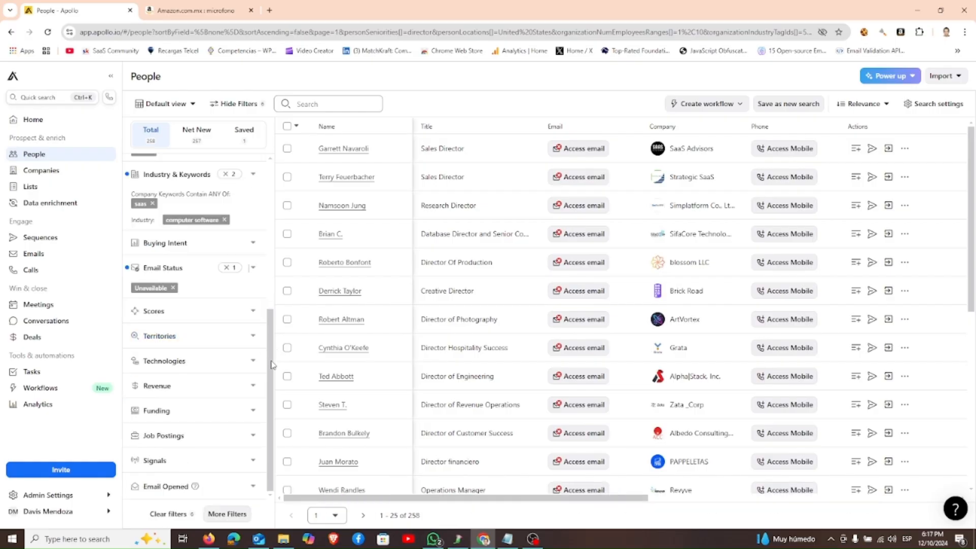
Limit the company revenue to between 100000 and 1000000.
click(246, 388)
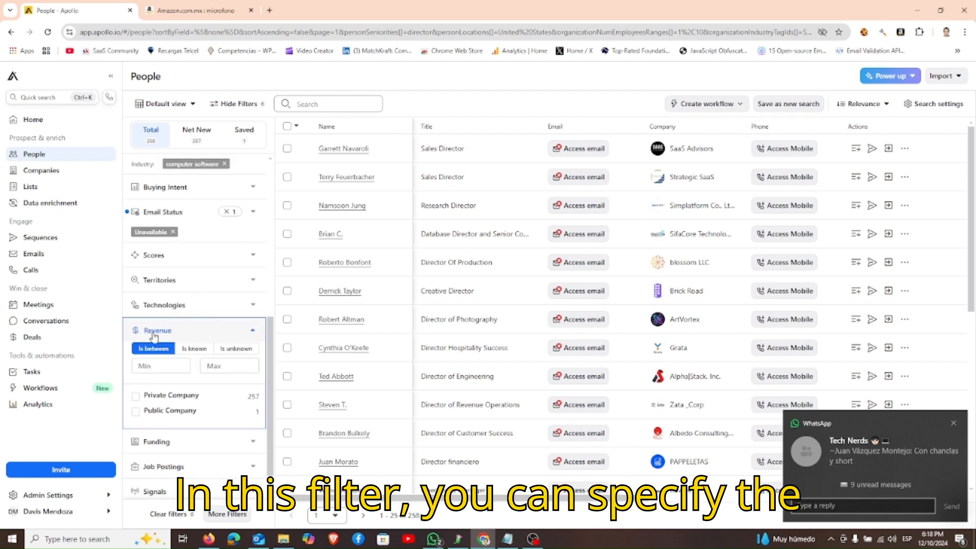
click(162, 368)
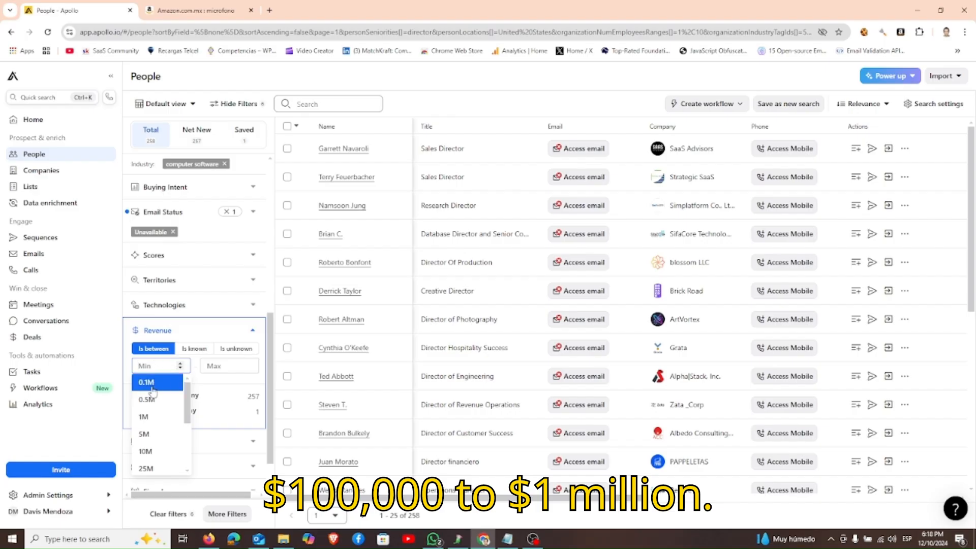
click(160, 384)
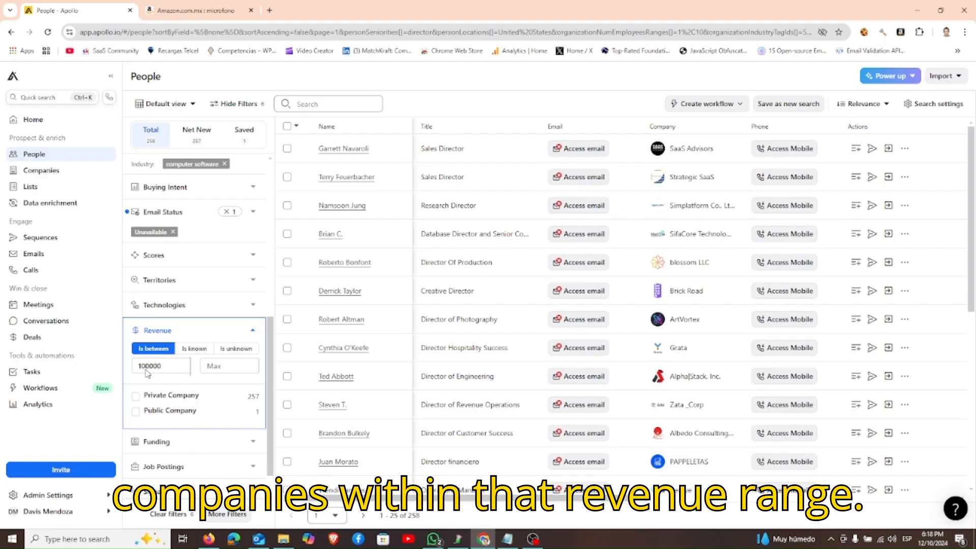
key(Return)
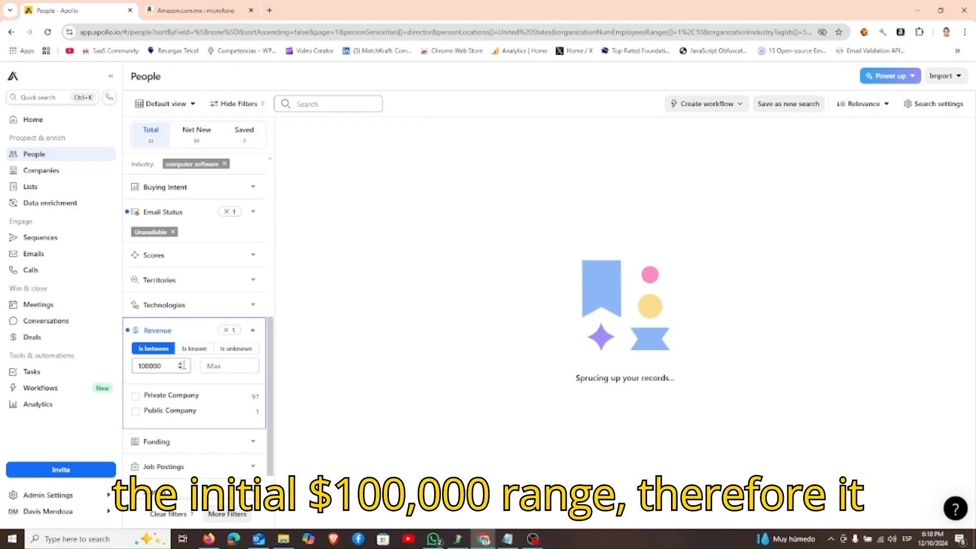
click(213, 366)
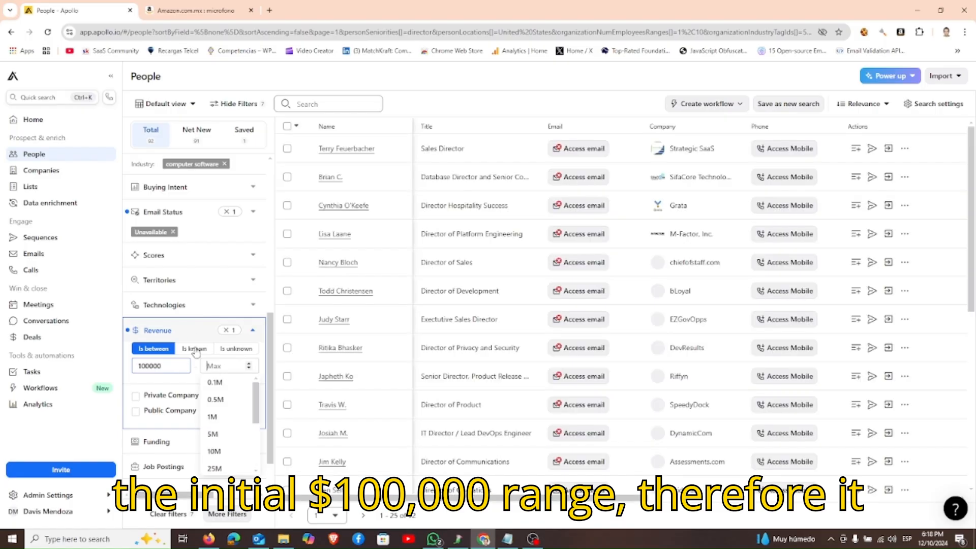
click(226, 422)
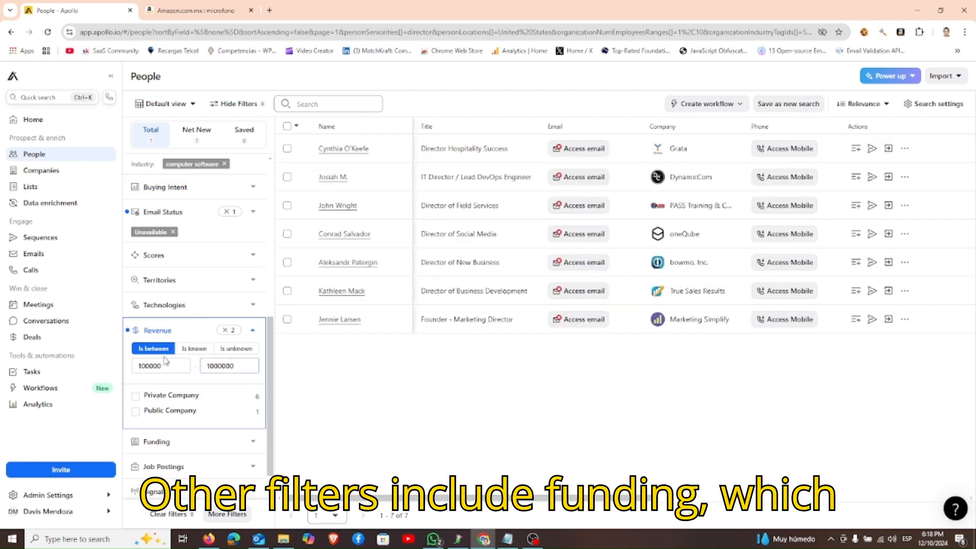
Examine the options of the Funding and Job Postings filters, and collapse both filters.
scroll(219, 426, down, 1)
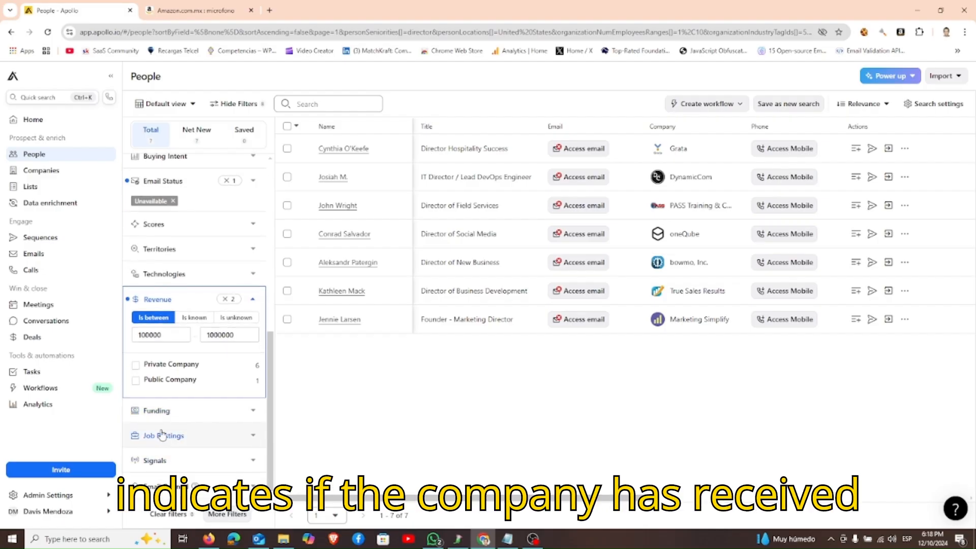
click(254, 412)
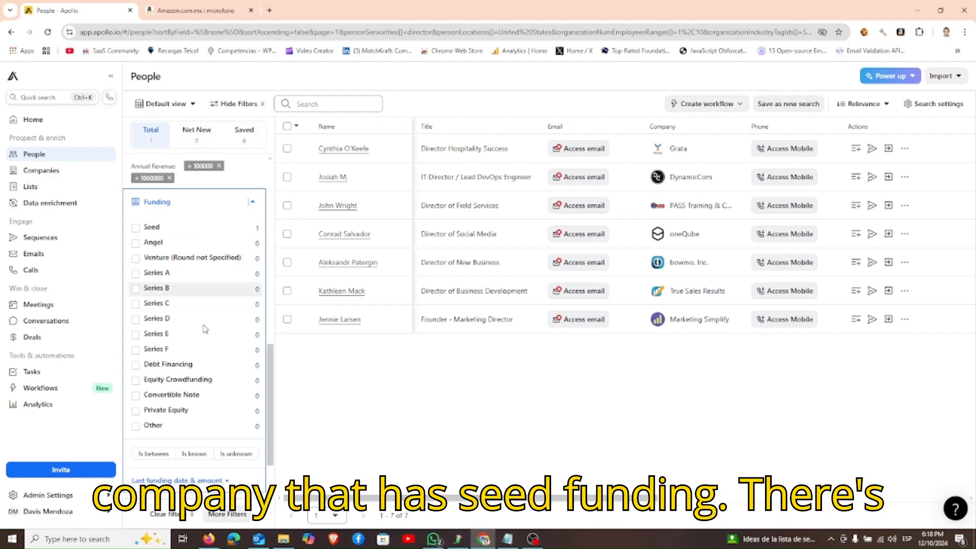
scroll(220, 431, down, 1)
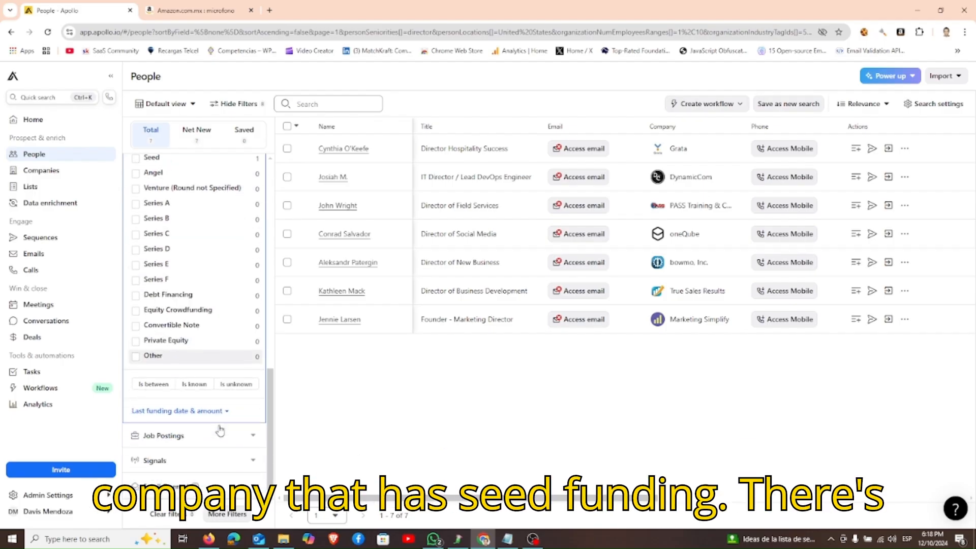
click(244, 441)
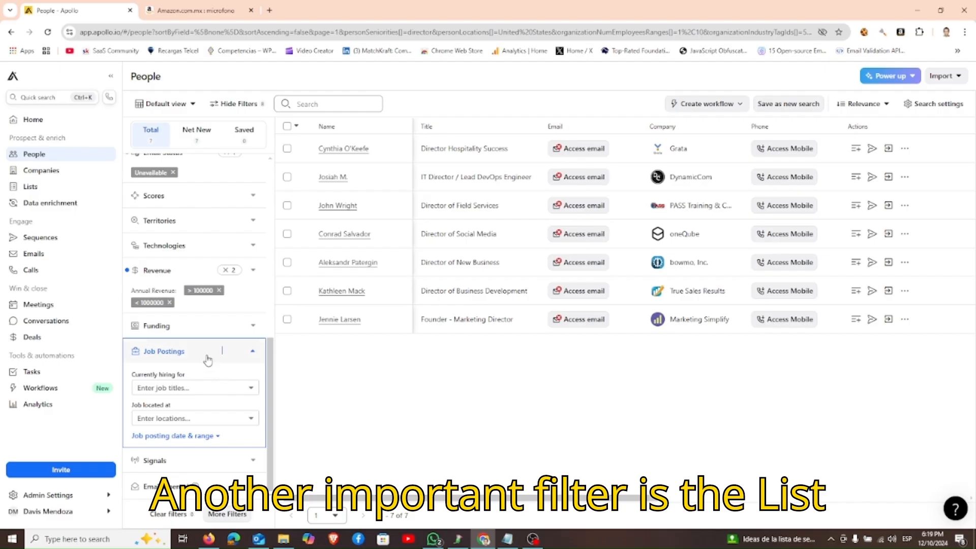
click(252, 351)
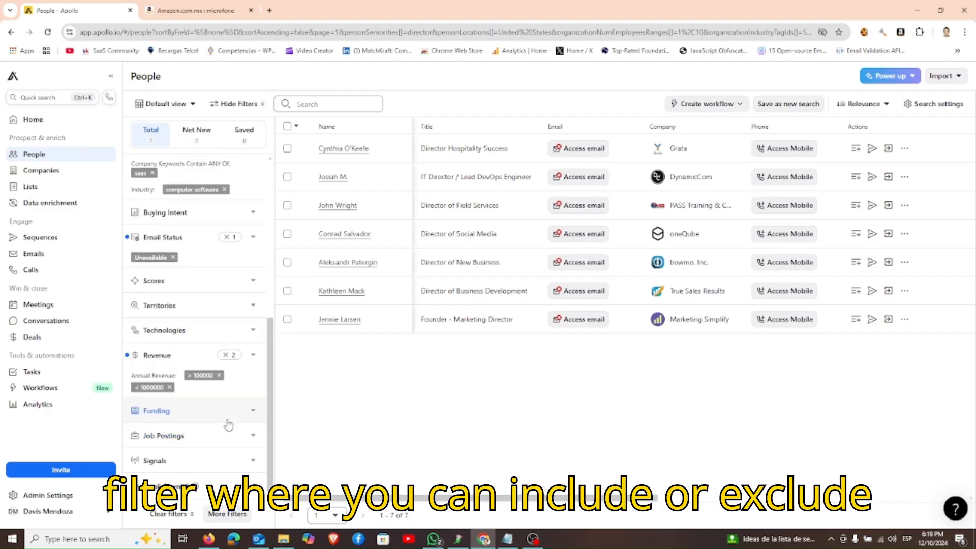
scroll(228, 427, up, 5)
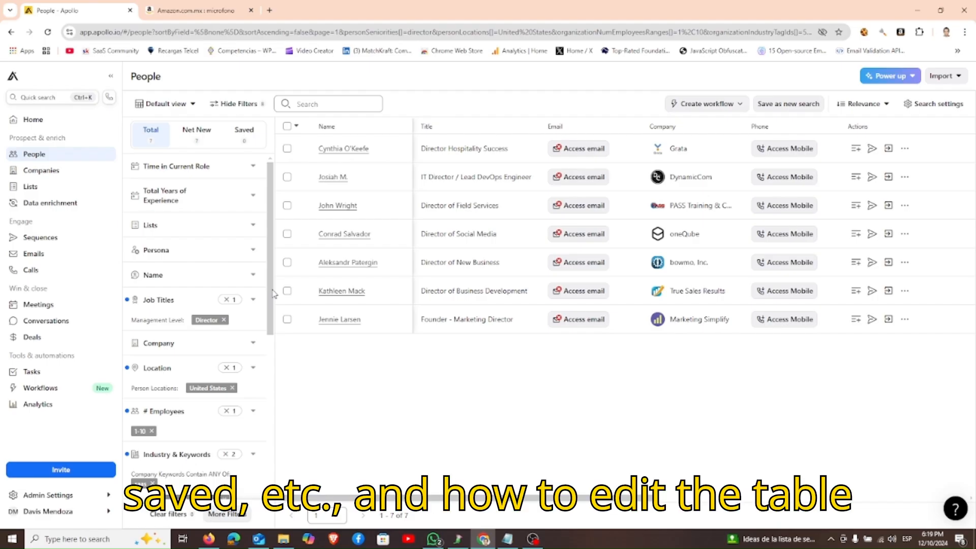
scroll(213, 406, down, 1)
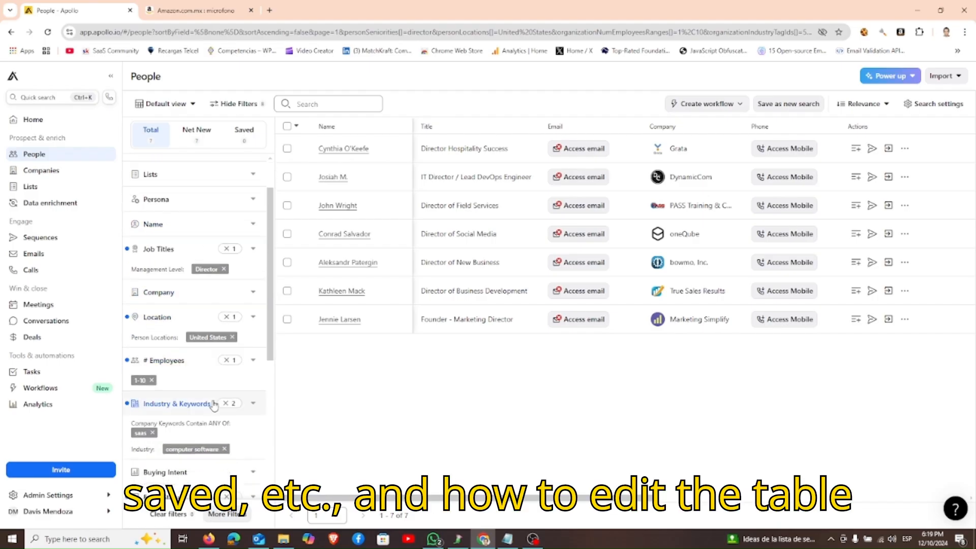
scroll(213, 420, up, 1)
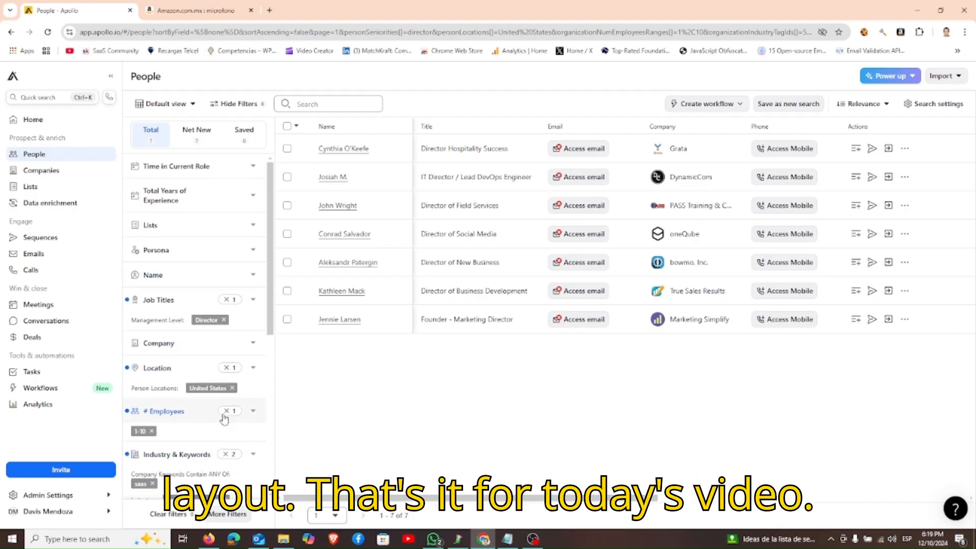